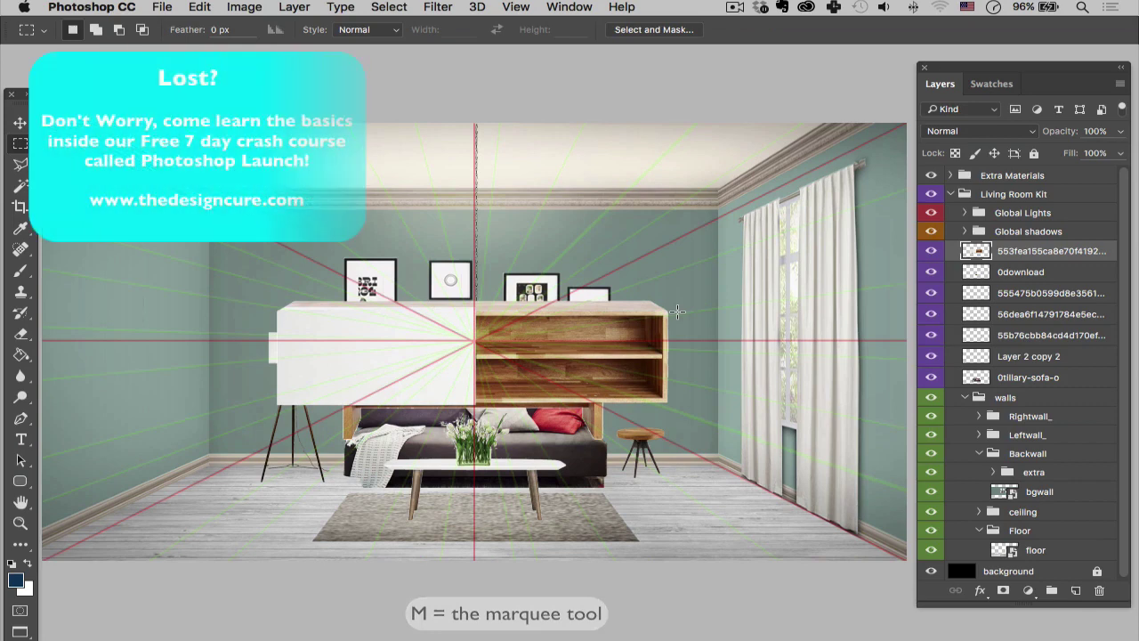
# Step: Copy the white and wood front face of the large cabinet to a new layer and hide the original cabinet layer
pyautogui.moveTo(664, 311); pyautogui.dragTo(242, 405)
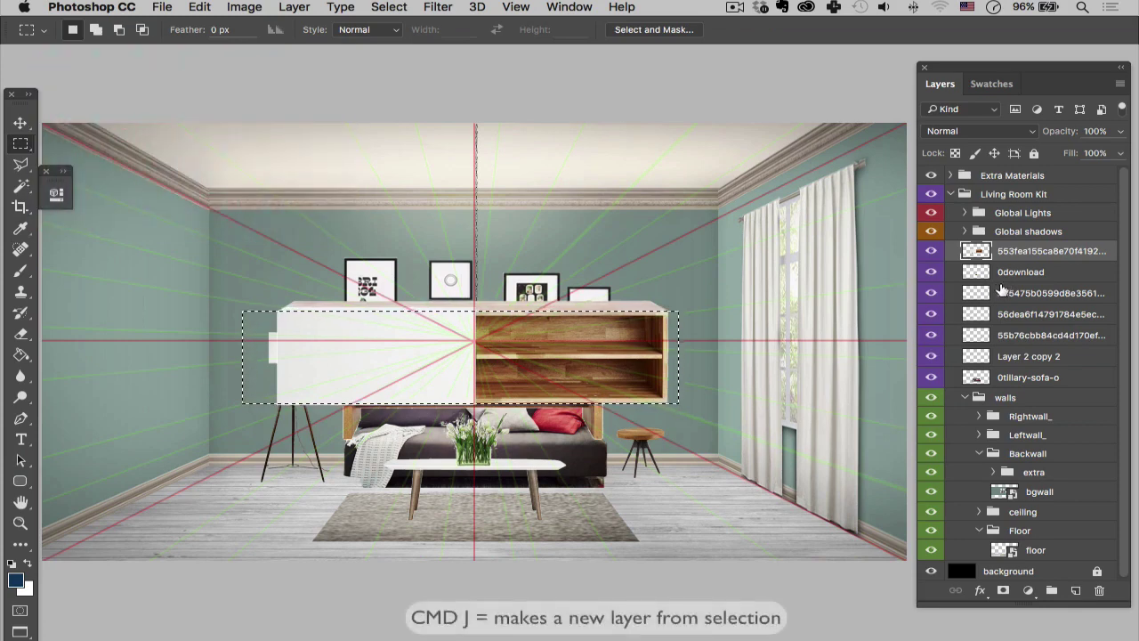
pyautogui.press('super+j')
pyautogui.click(930, 273)
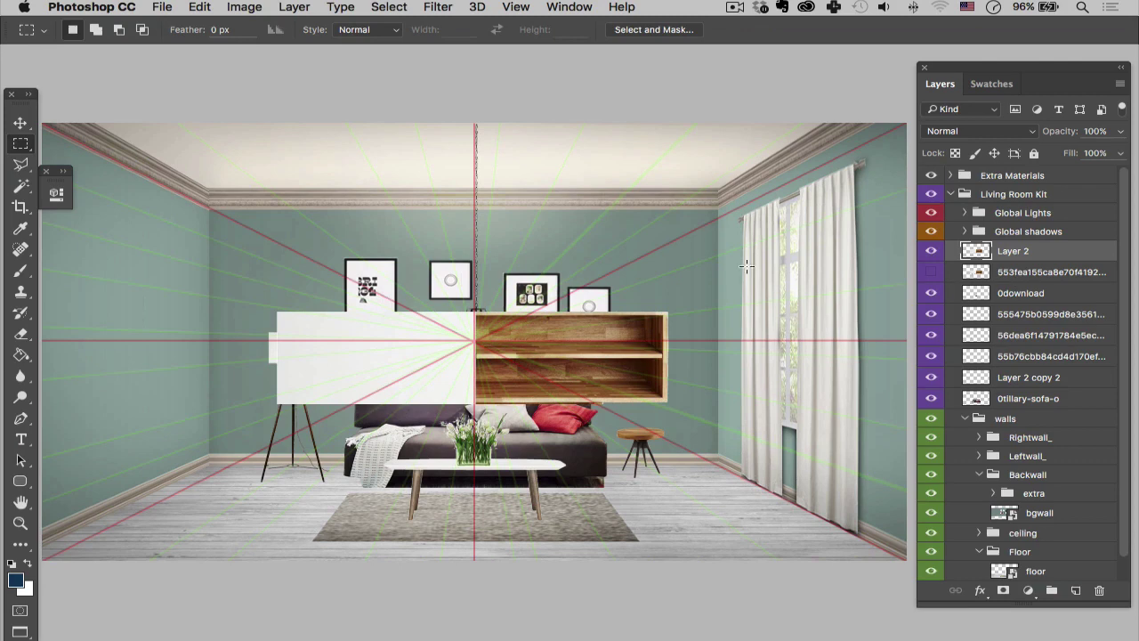
# Step: Free-transform the copied cabinet front, placing it at the base of the left wall and narrowing its width to 29.64%
pyautogui.press('super+t')
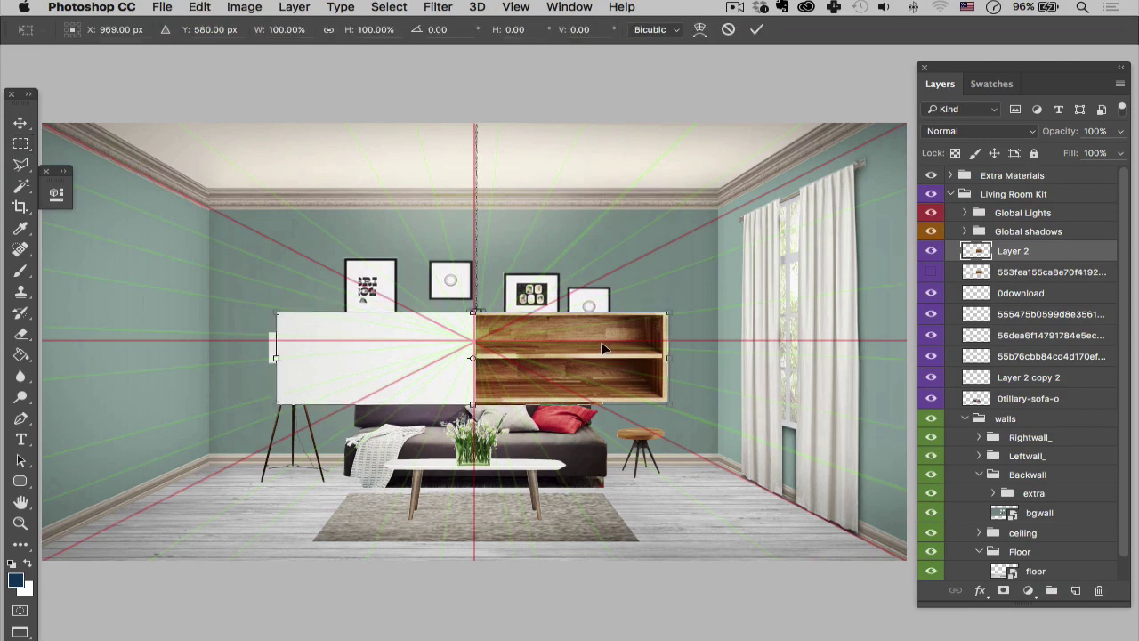
pyautogui.moveTo(596, 360); pyautogui.dragTo(427, 471)
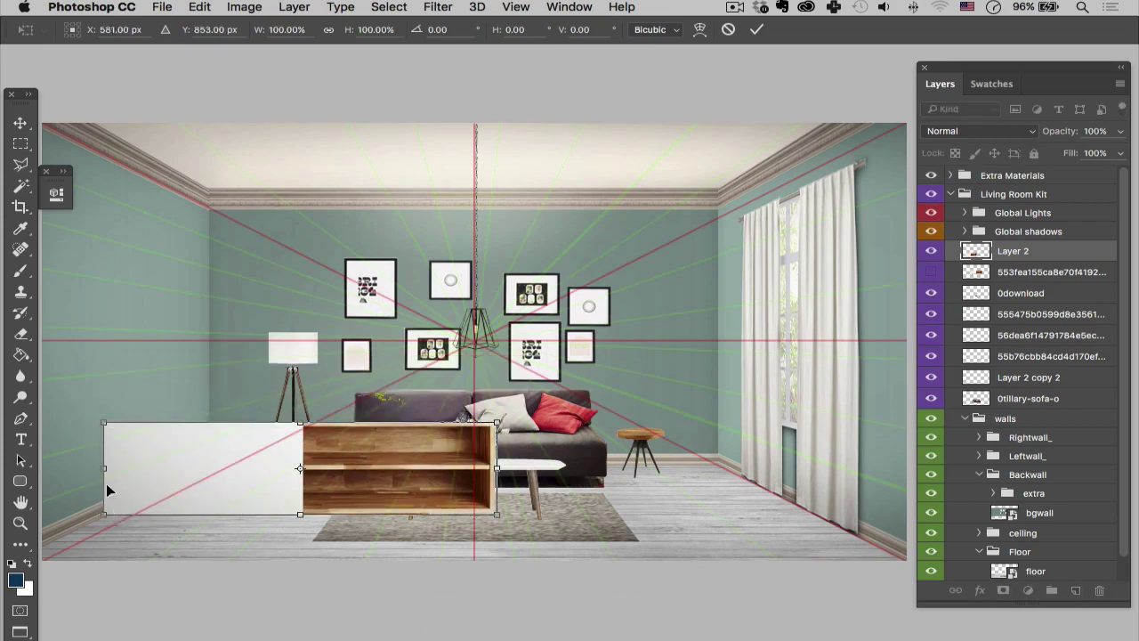
pyautogui.moveTo(174, 473)
pyautogui.mouseDown()
pyautogui.moveTo(188, 467)
pyautogui.moveTo(193, 481)
pyautogui.mouseUp()
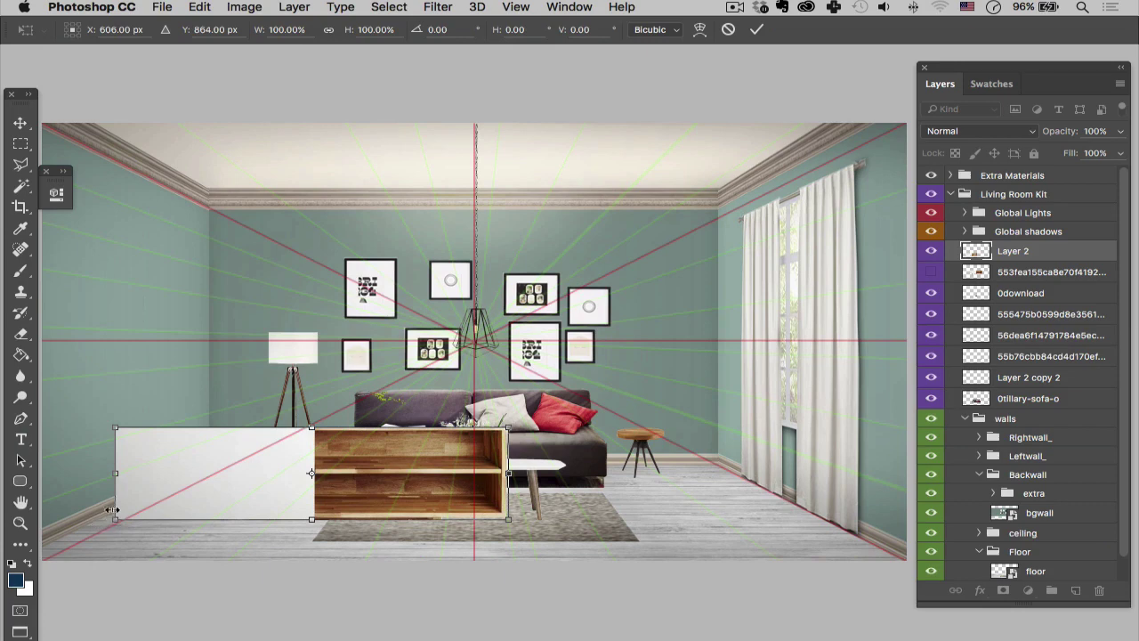
pyautogui.moveTo(149, 496)
pyautogui.mouseDown()
pyautogui.moveTo(163, 487)
pyautogui.moveTo(156, 496)
pyautogui.mouseUp()
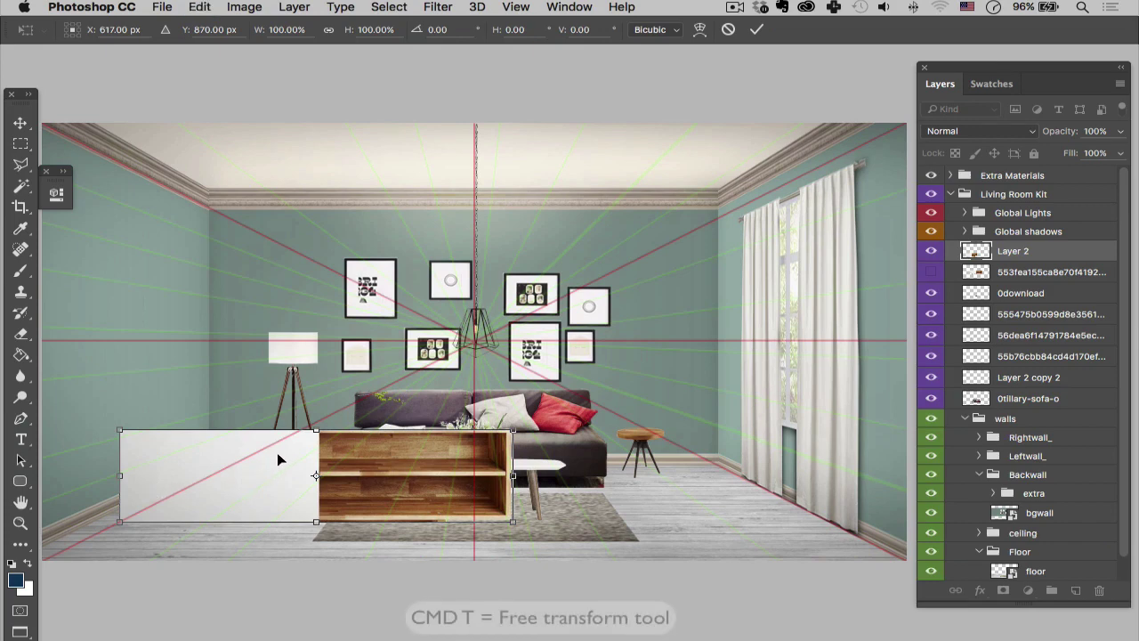
pyautogui.moveTo(513, 474); pyautogui.dragTo(236, 453)
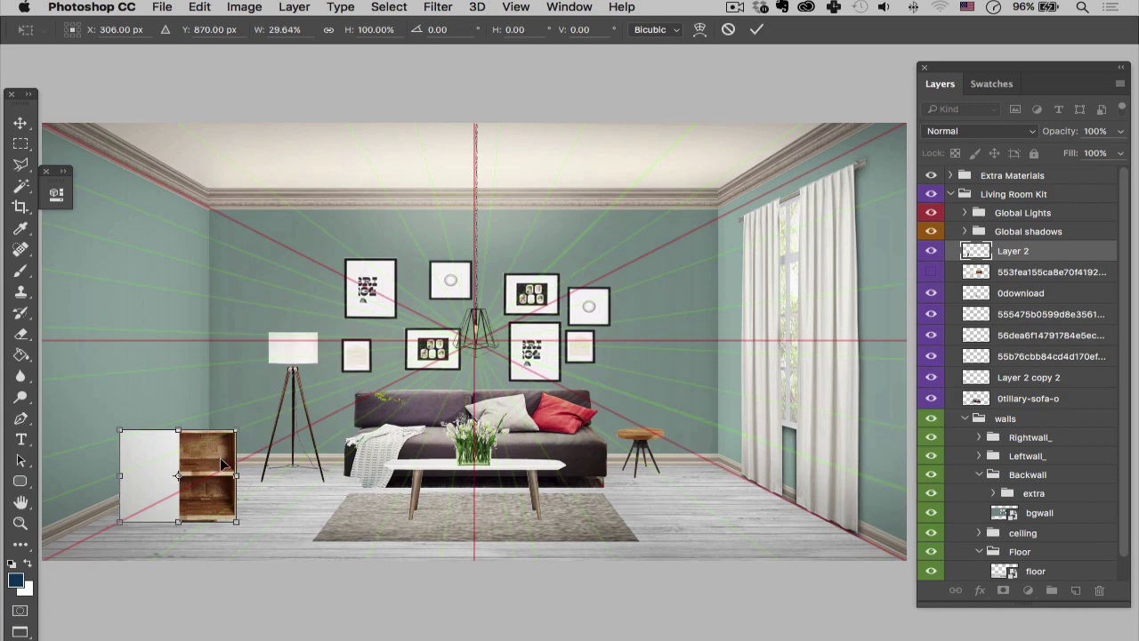
# Step: Skew and taper the cabinet front to follow the left wall's perspective lines, reducing its height to 70.02% and slightly narrowing it
pyautogui.rightClick(222, 452)
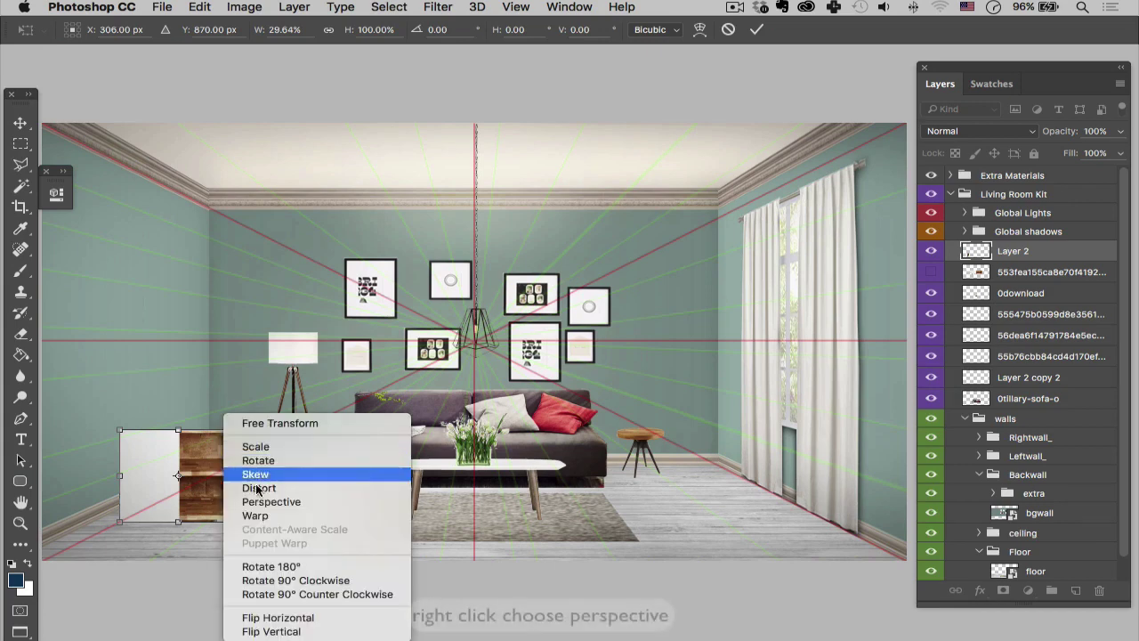
pyautogui.click(270, 502)
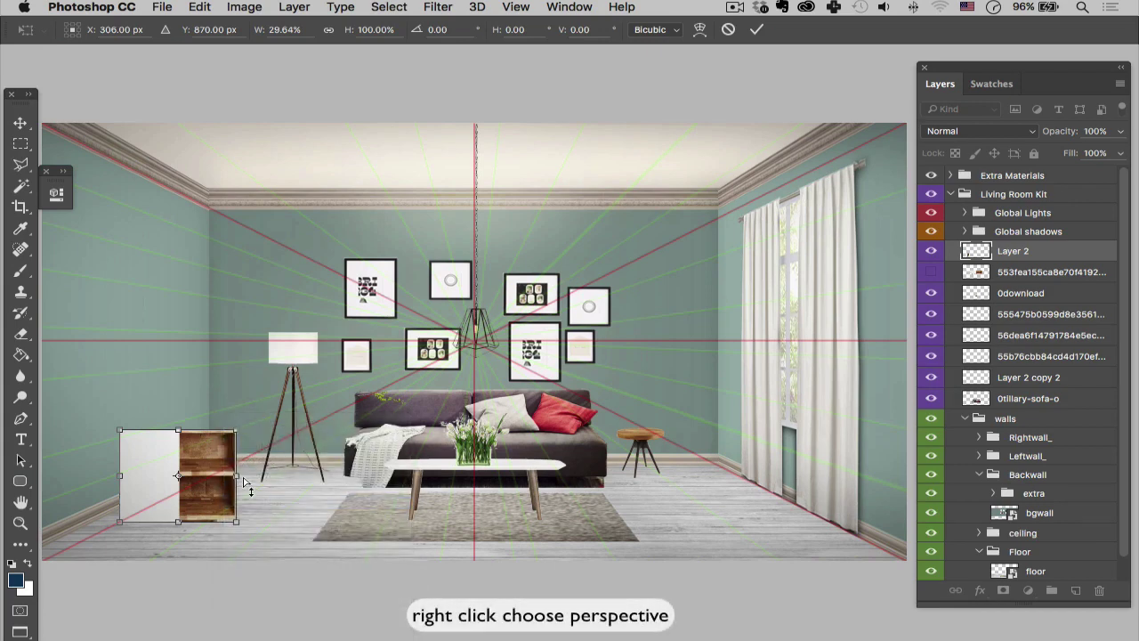
pyautogui.moveTo(240, 476); pyautogui.dragTo(236, 415)
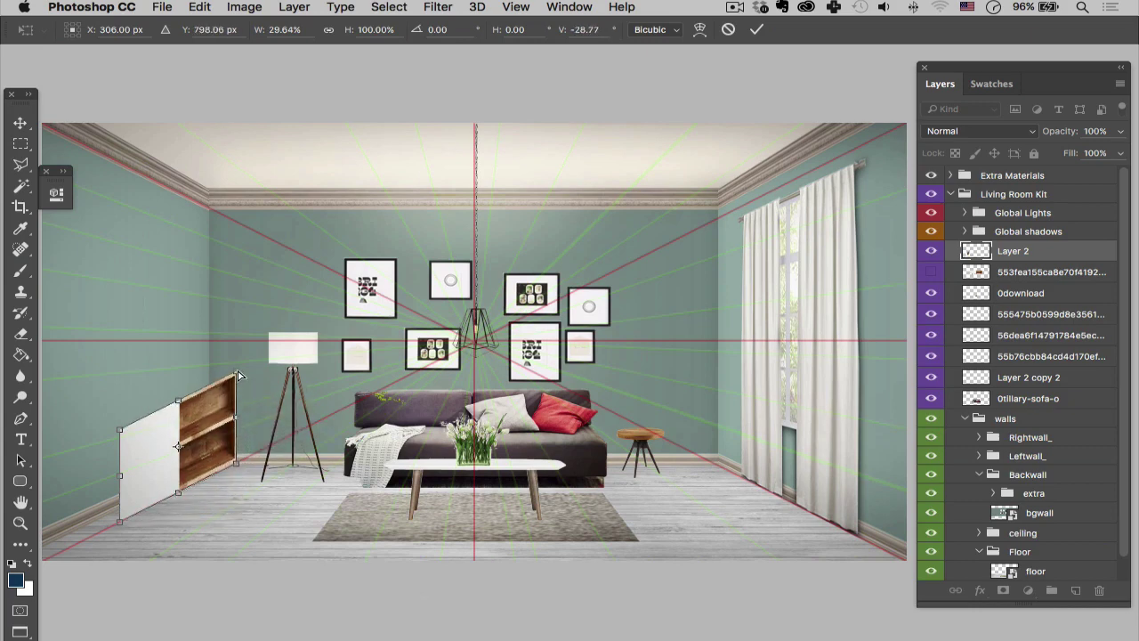
pyautogui.moveTo(236, 374); pyautogui.dragTo(241, 434)
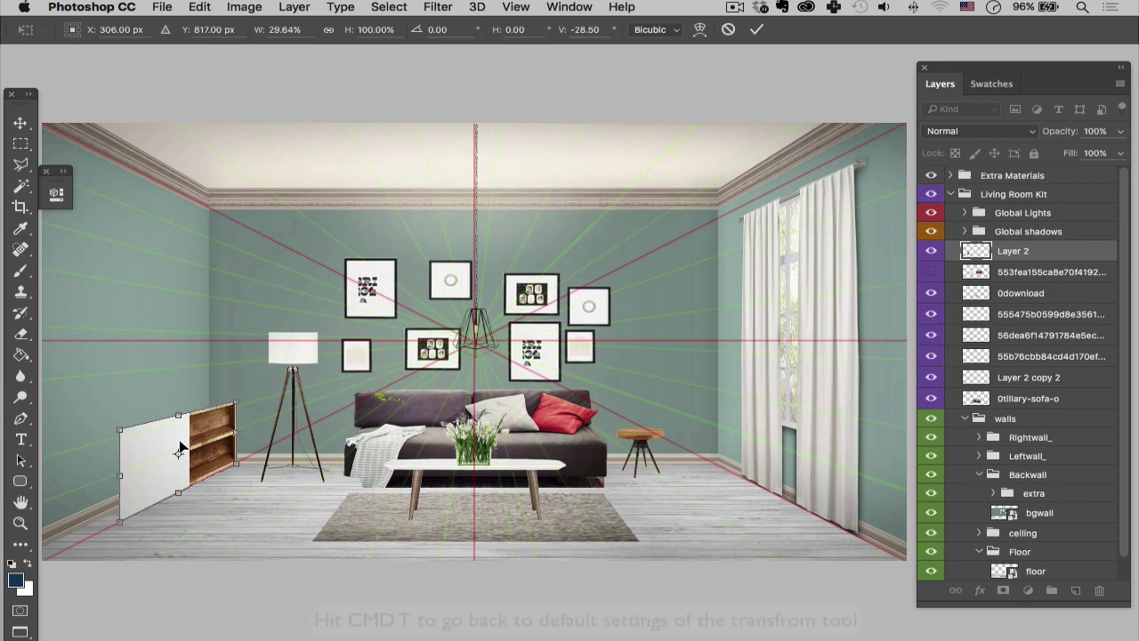
pyautogui.moveTo(175, 411); pyautogui.dragTo(178, 439)
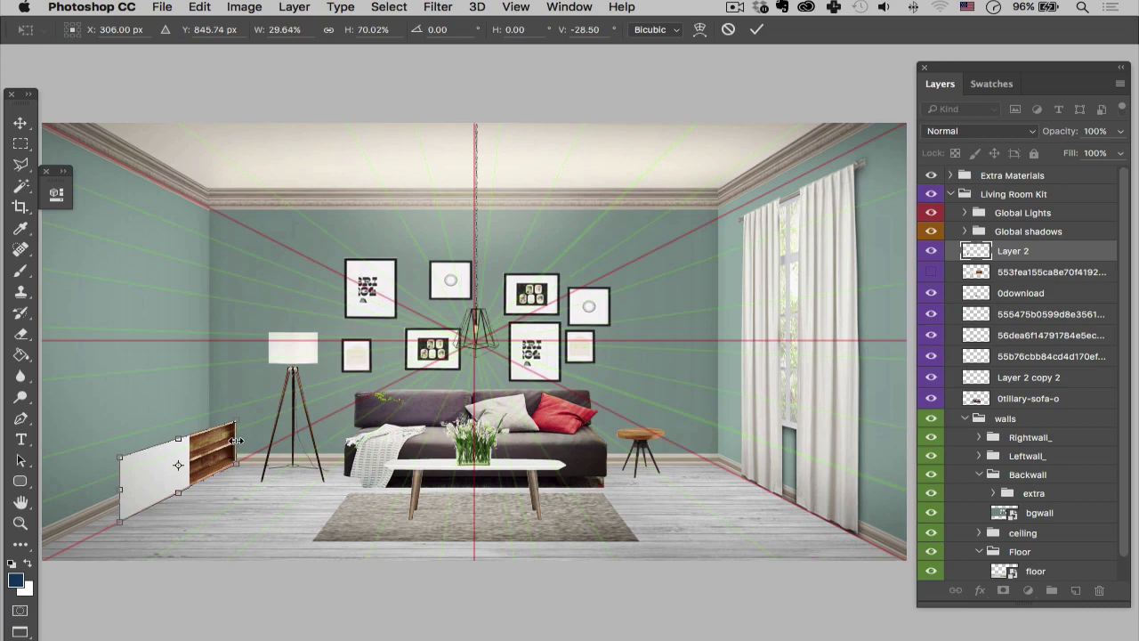
pyautogui.moveTo(239, 440); pyautogui.dragTo(227, 441)
pyautogui.press('Return')
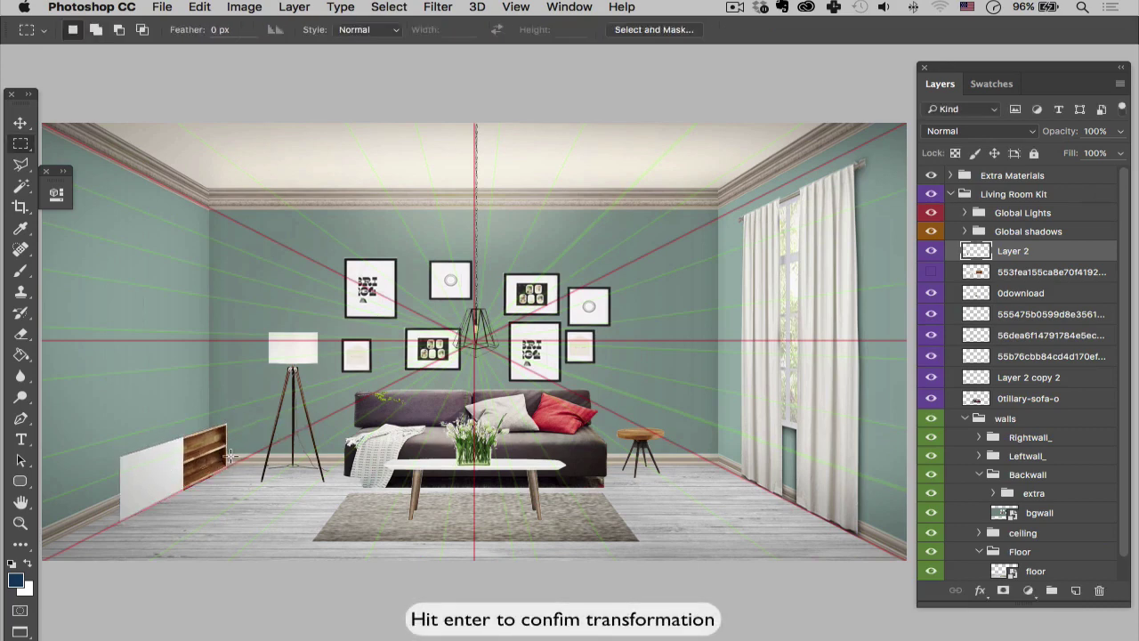
# Step: Show the original cabinet layer again and copy a narrow strip of the small cabinet's near white edge from Layer 2 to a new layer
pyautogui.click(930, 273)
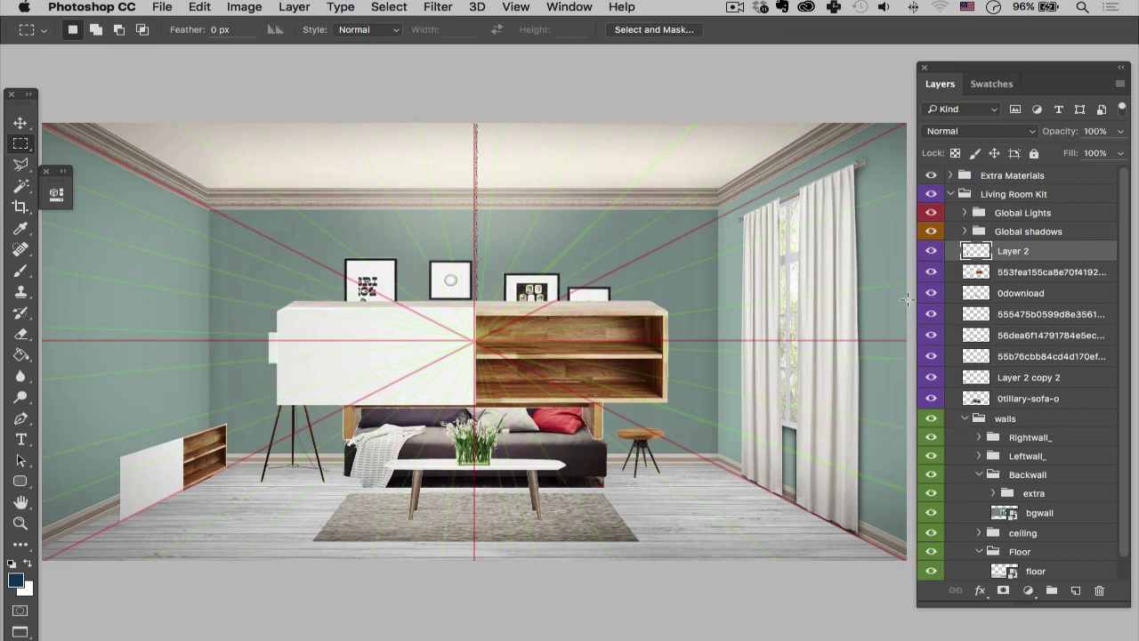
pyautogui.click(1004, 273)
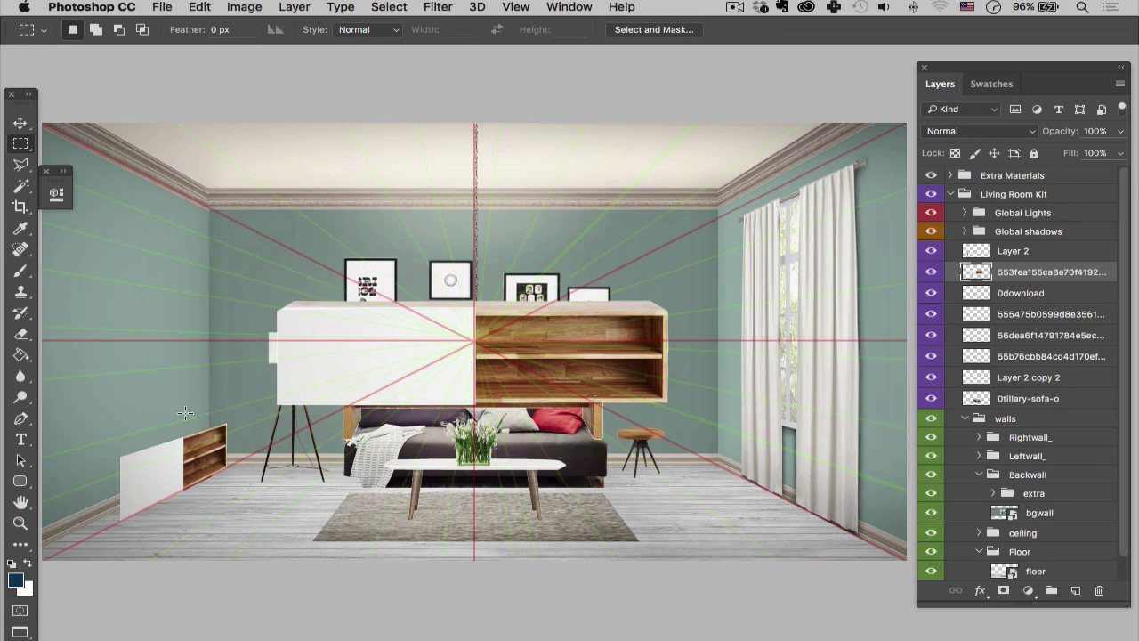
pyautogui.moveTo(124, 452); pyautogui.dragTo(122, 527)
pyautogui.click(977, 253)
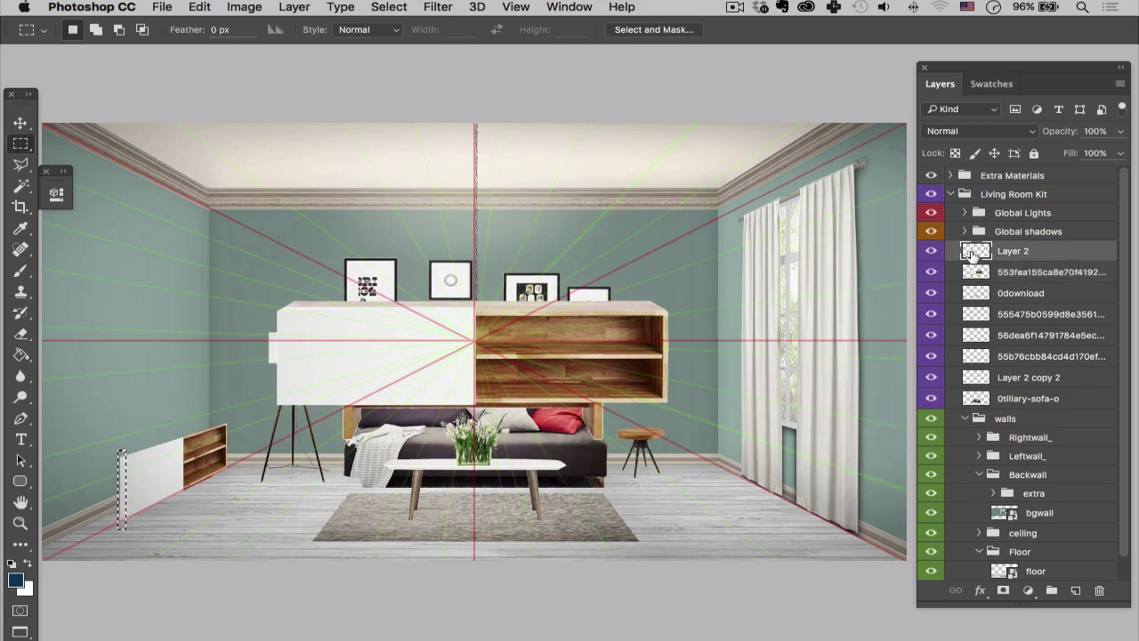
pyautogui.click(930, 253)
pyautogui.click(930, 253)
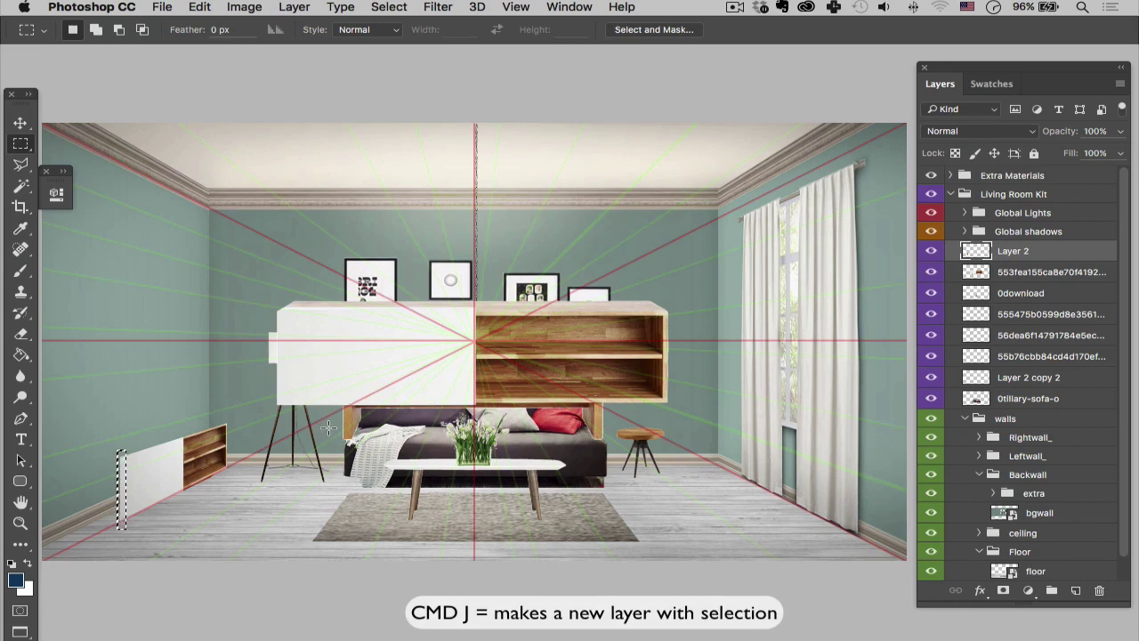
pyautogui.press('super+j')
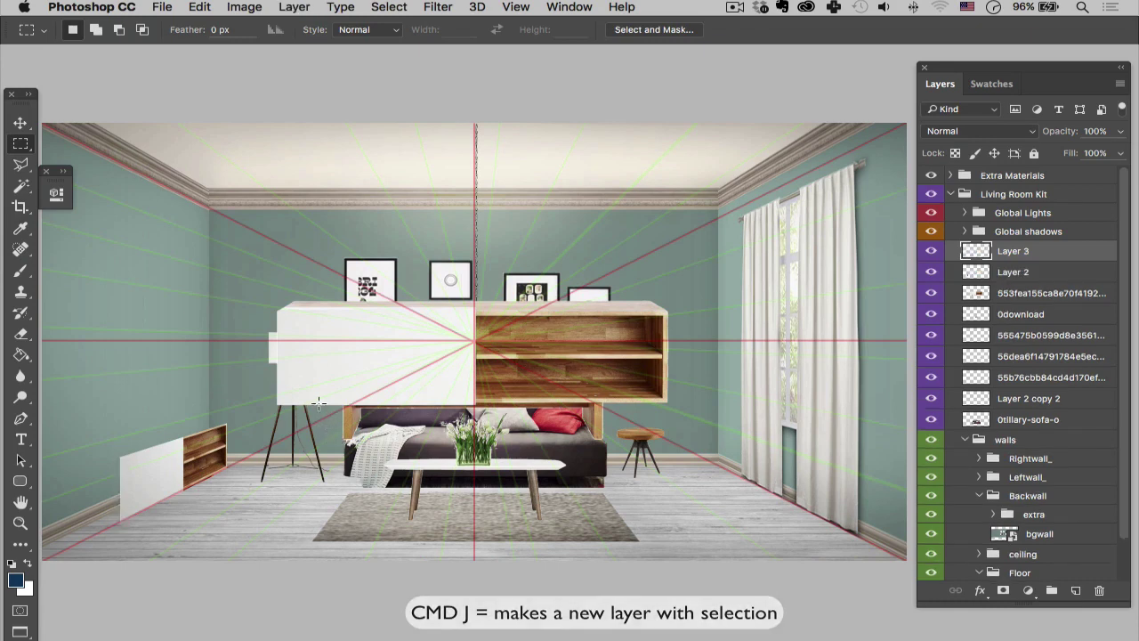
# Step: Move the white strip to the small cabinet's near edge and stretch it to 446.67% width and 97.58% height as a side panel
pyautogui.press('v')
pyautogui.moveTo(150, 498); pyautogui.dragTo(151, 509)
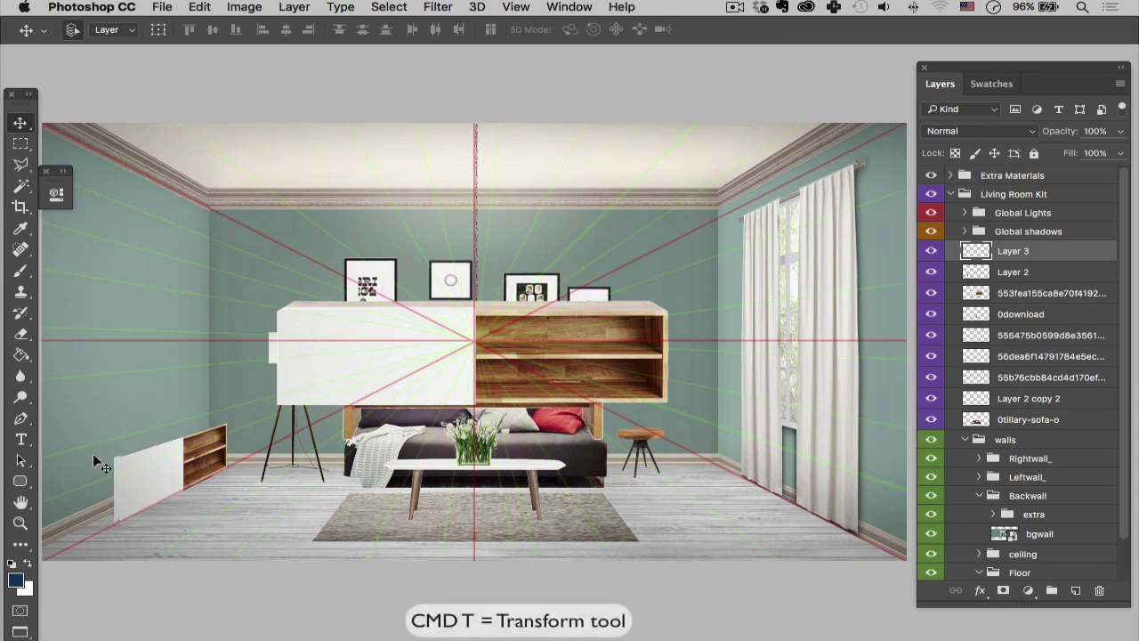
pyautogui.press('super+t')
pyautogui.moveTo(106, 486); pyautogui.dragTo(110, 455)
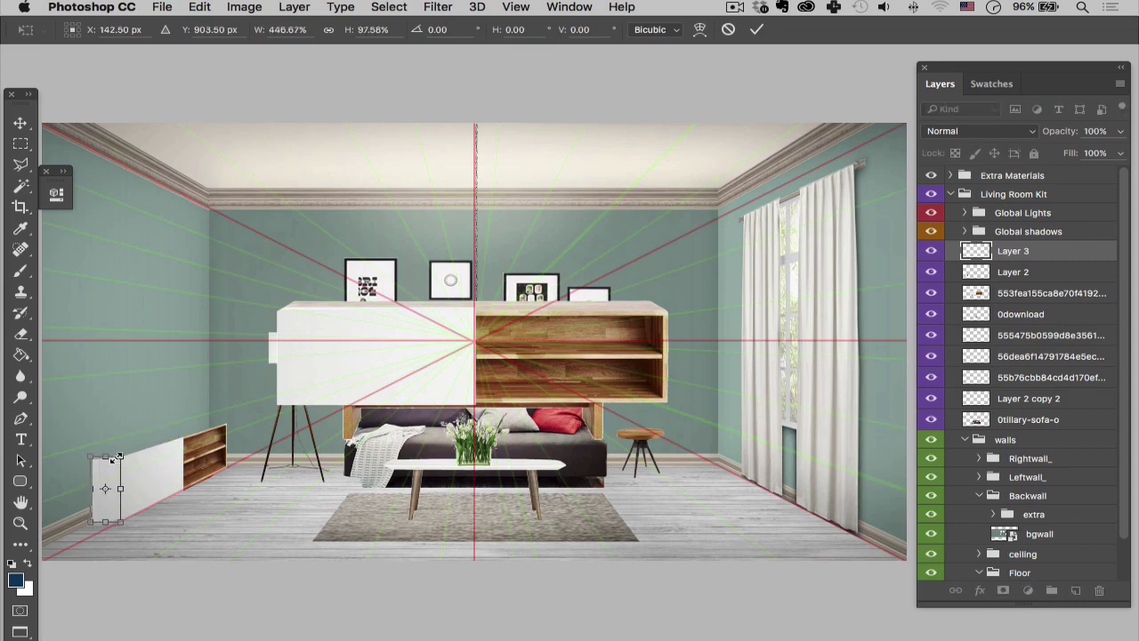
pyautogui.press('Return')
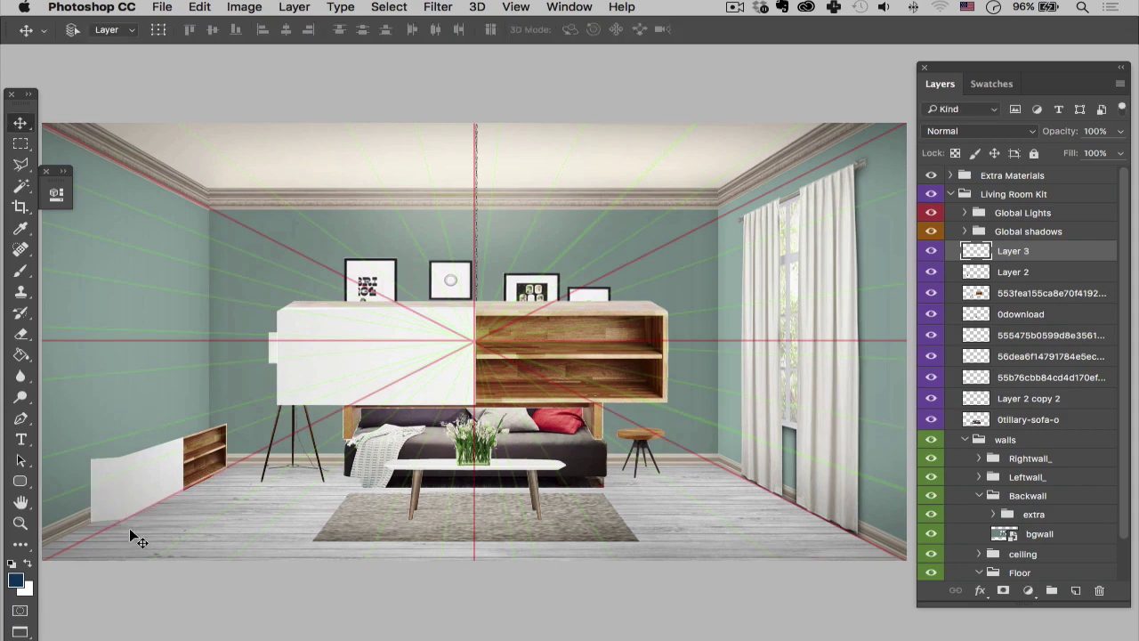
# Step: Adjust the white side panel with a Perspective transform so it meets the slanted cabinet front
pyautogui.press('z')
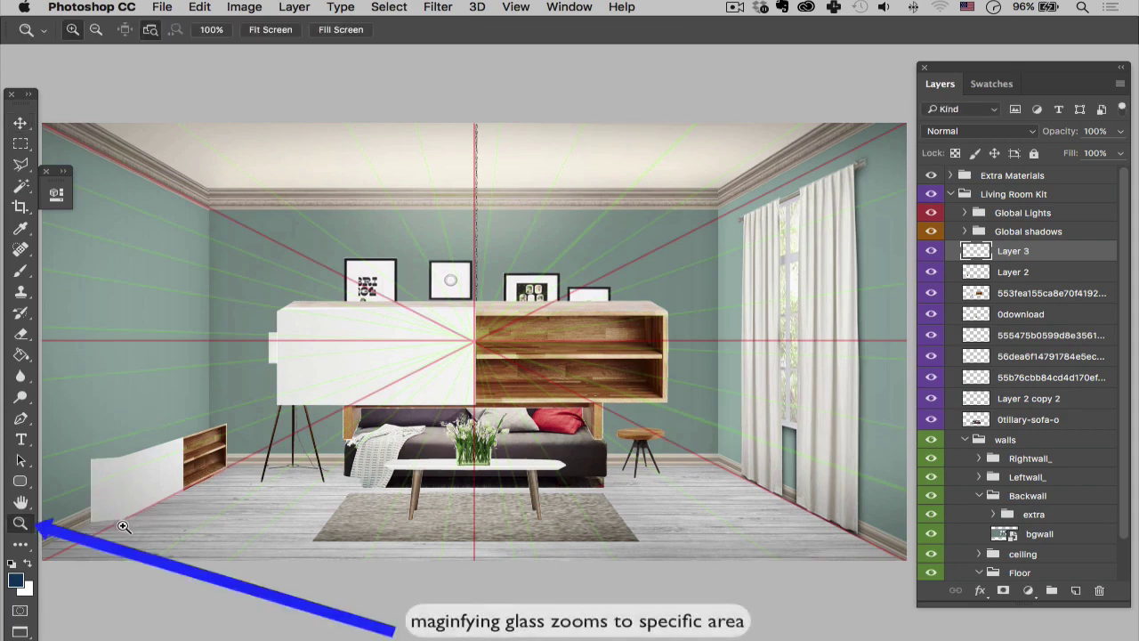
pyautogui.click(124, 520)
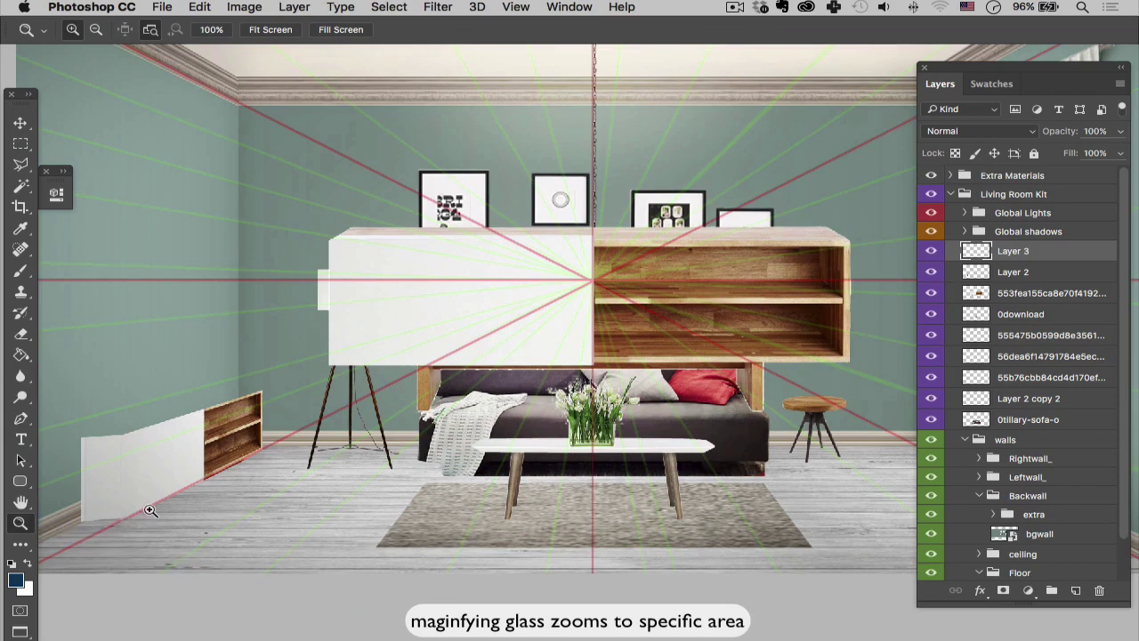
pyautogui.press('super+t')
pyautogui.rightClick(103, 485)
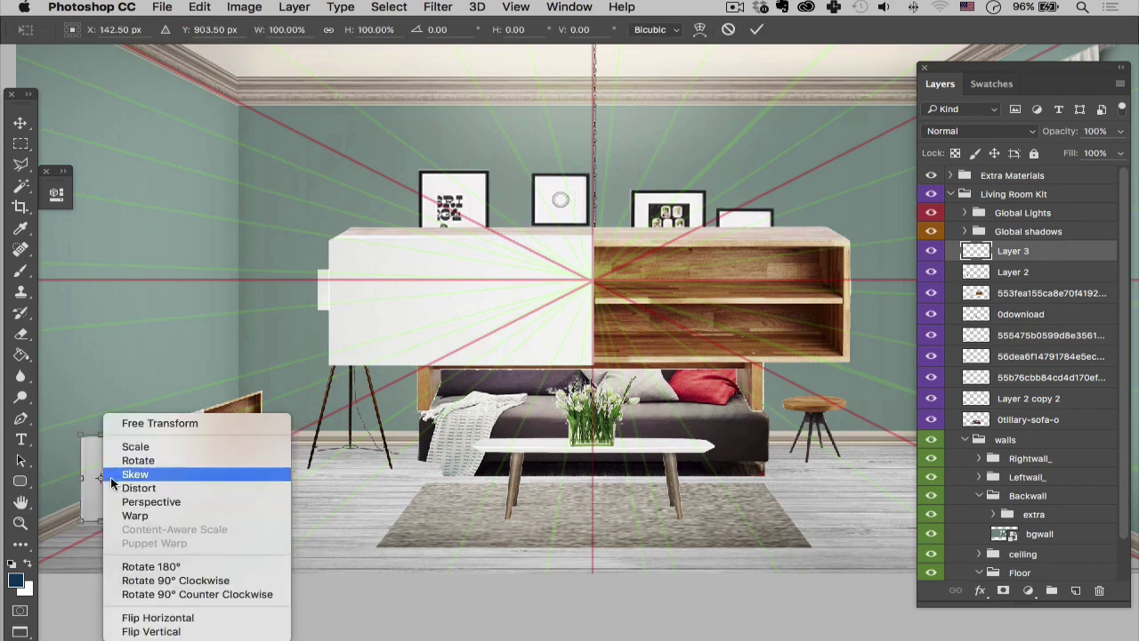
pyautogui.click(150, 506)
pyautogui.moveTo(122, 488); pyautogui.dragTo(122, 484)
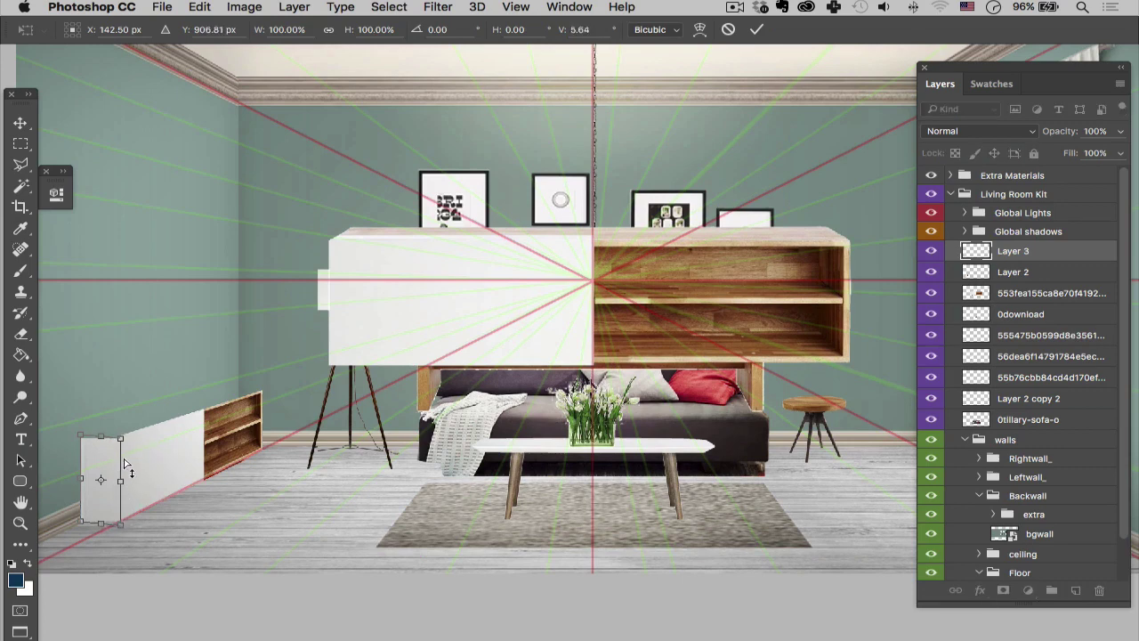
pyautogui.moveTo(100, 439); pyautogui.dragTo(114, 461)
pyautogui.moveTo(99, 524); pyautogui.dragTo(101, 532)
pyautogui.press('Return')
# Step: Trim the excess above and below the white side panel with rectangular selections, and clear the selection
pyautogui.press('m')
pyautogui.moveTo(126, 523); pyautogui.dragTo(55, 545)
pyautogui.press('Delete')
pyautogui.moveTo(179, 372); pyautogui.dragTo(49, 436)
pyautogui.press('Delete')
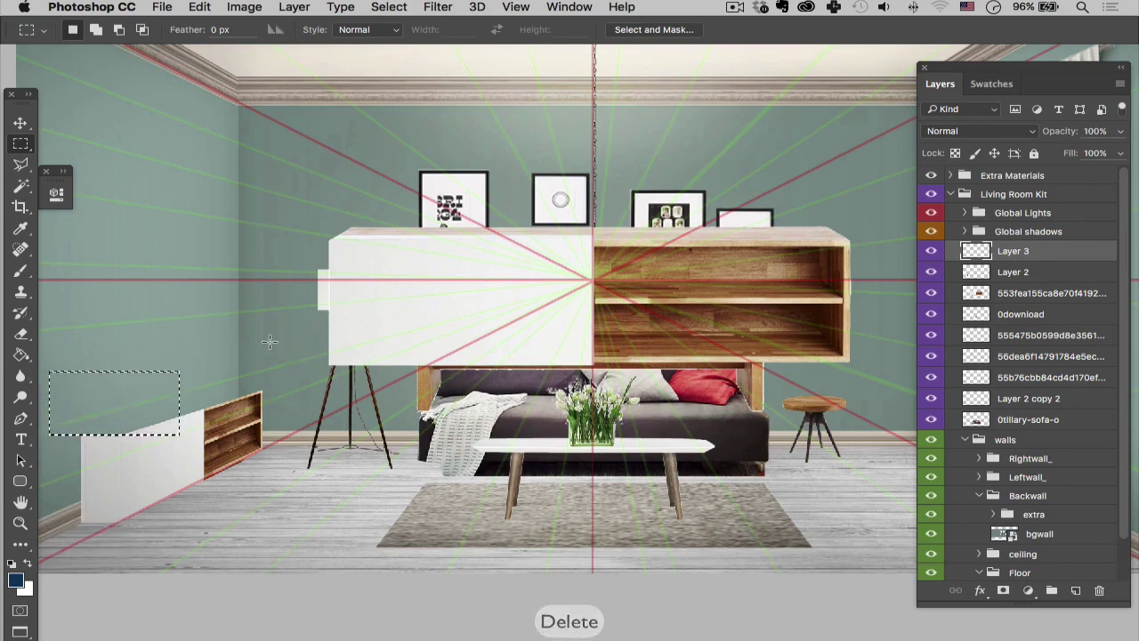
pyautogui.click(254, 454)
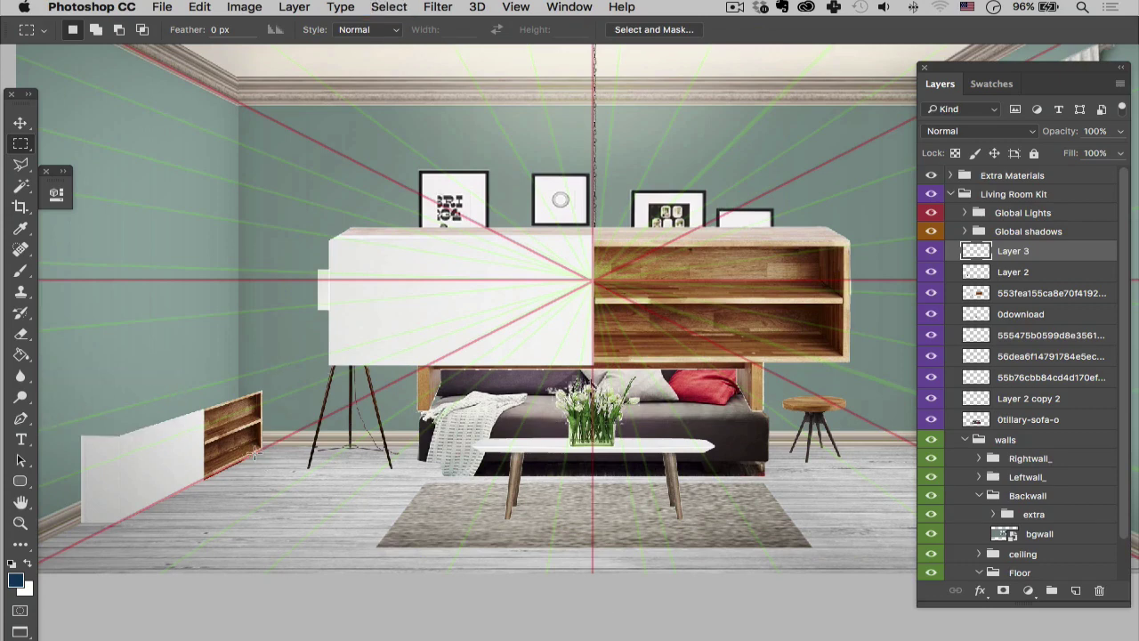
# Step: Copy a rectangular wood-grain patch from the large cabinet's upper shelf to a new layer and hide the original cabinet layer
pyautogui.press('z')
pyautogui.keyDown('alt'); pyautogui.click(255, 475); pyautogui.keyUp('alt')
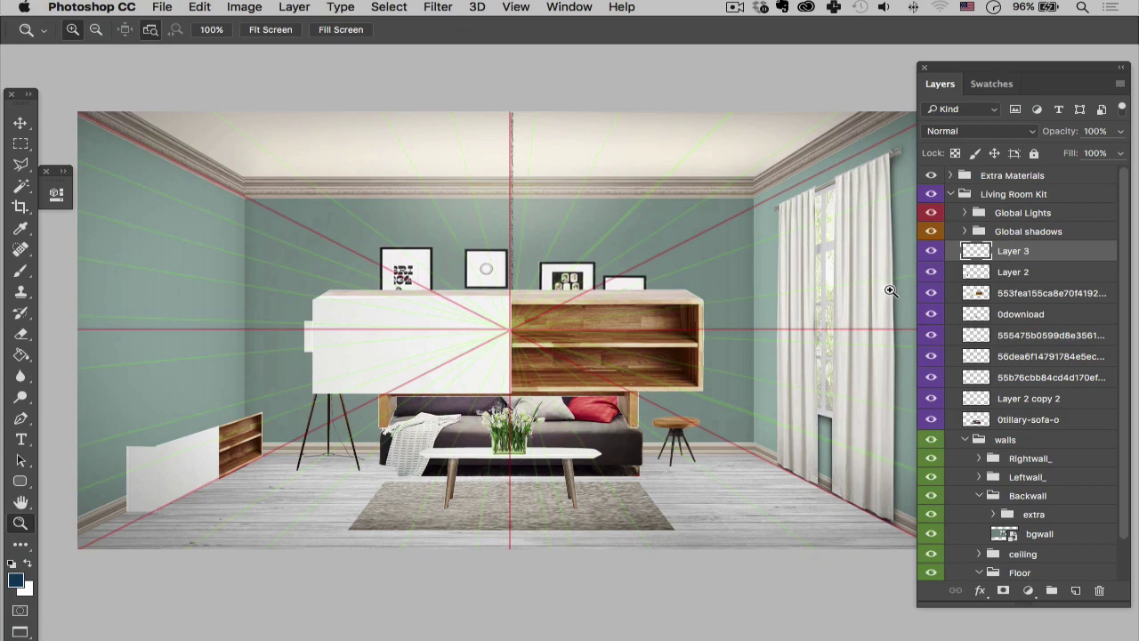
pyautogui.click(1006, 295)
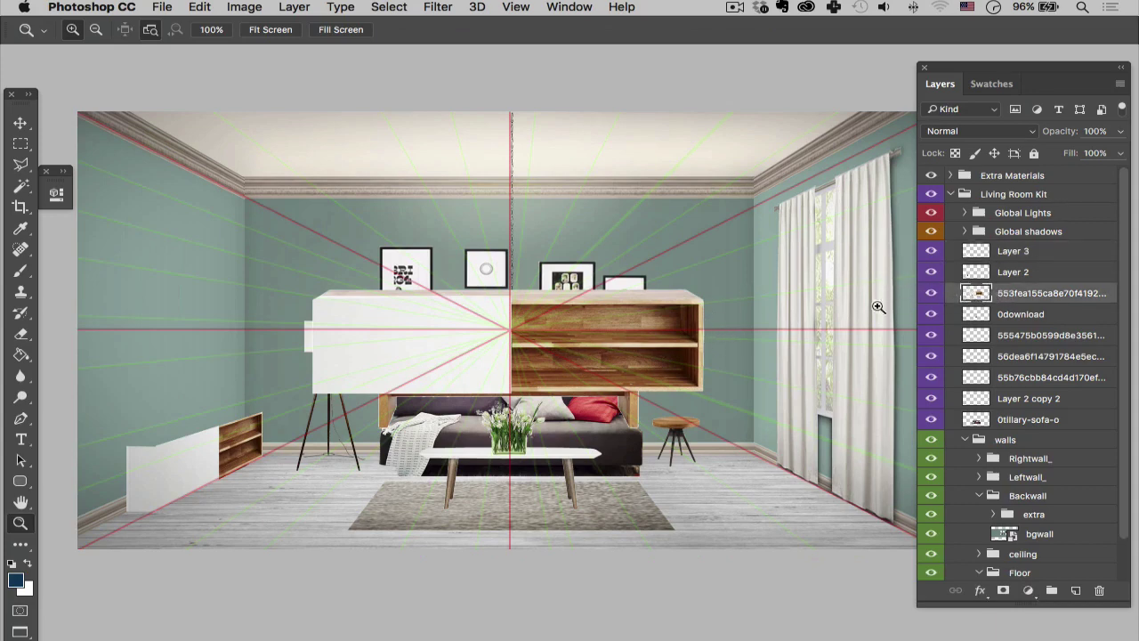
pyautogui.press('m')
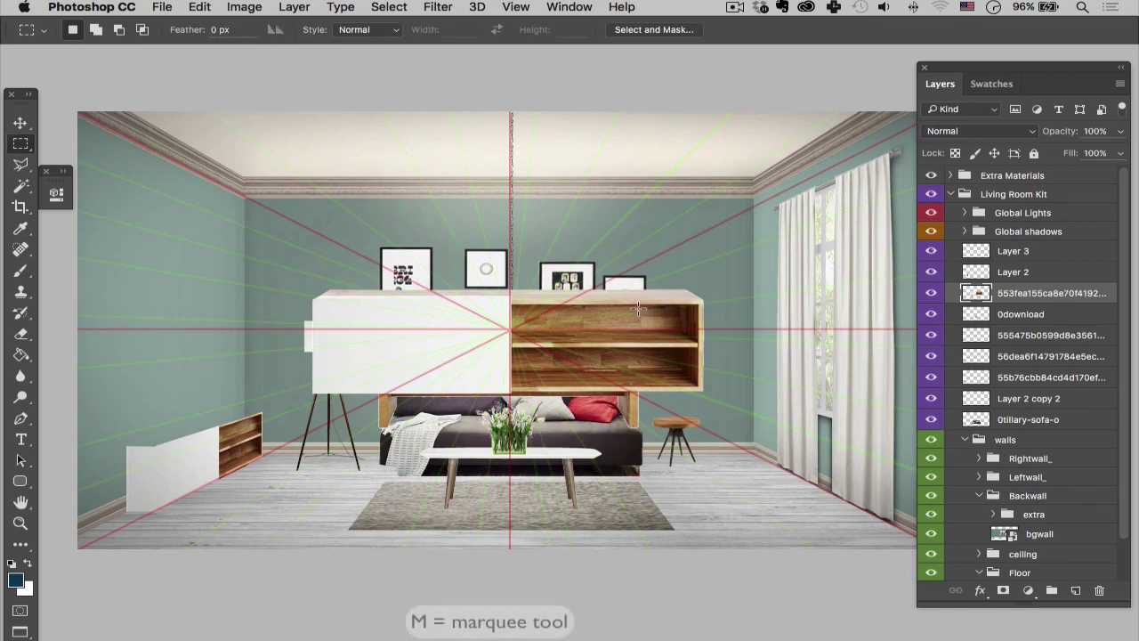
pyautogui.moveTo(640, 309); pyautogui.dragTo(553, 334)
pyautogui.moveTo(552, 330); pyautogui.dragTo(580, 331)
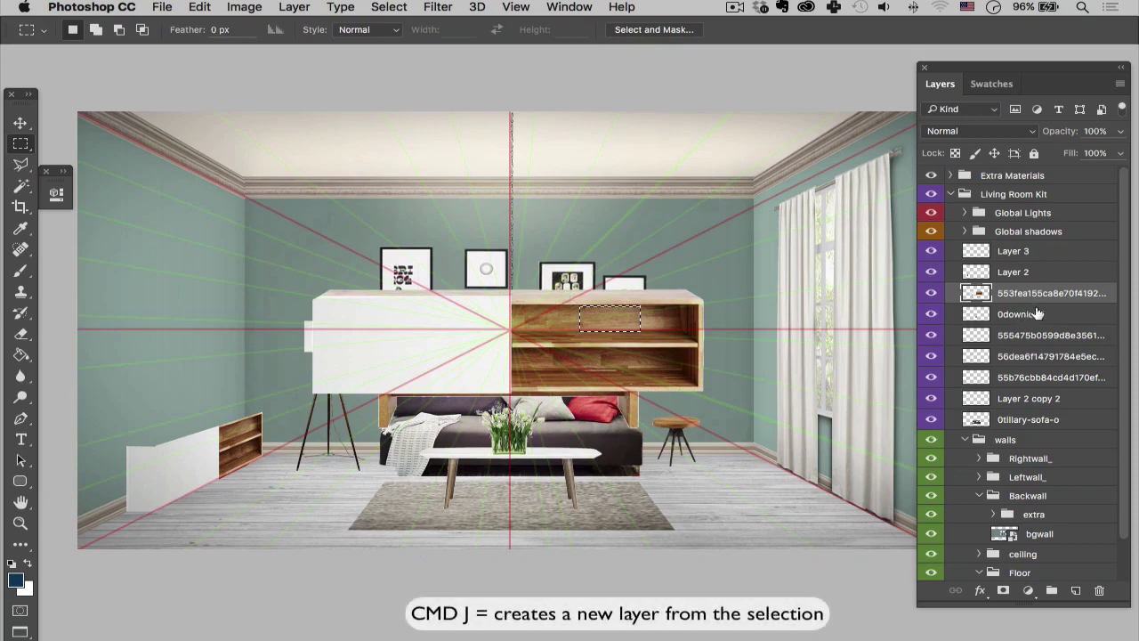
pyautogui.press('super+j')
pyautogui.click(932, 315)
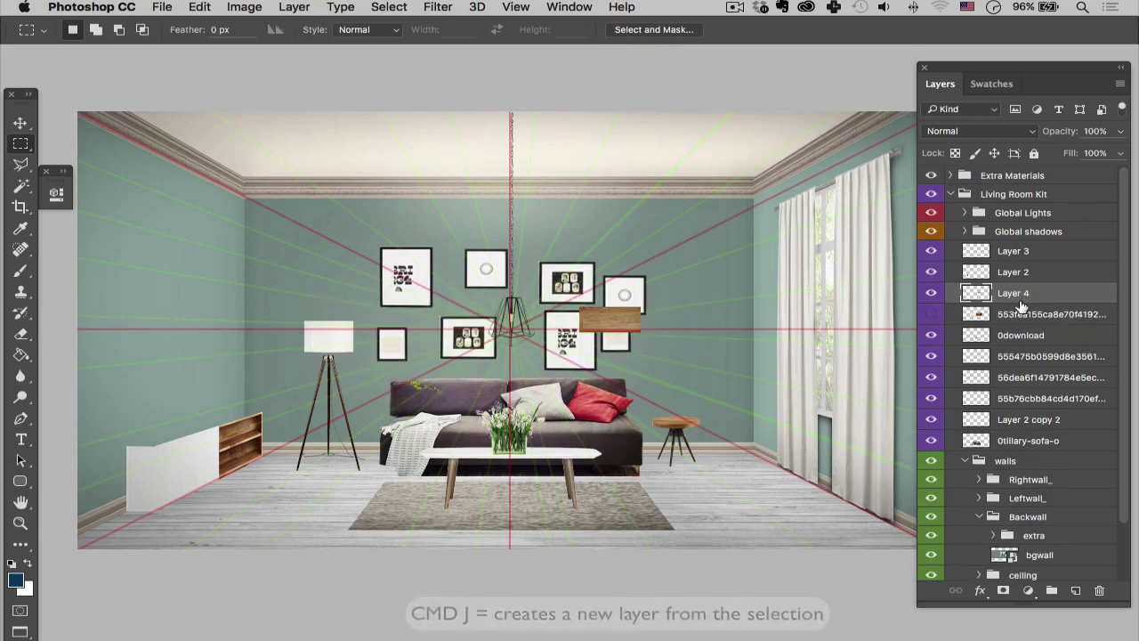
# Step: Move the wood patch to the small cabinet's near end, rotate it 89.24°, and scale it to the end panel's height
pyautogui.press('v')
pyautogui.moveTo(672, 320); pyautogui.dragTo(191, 442)
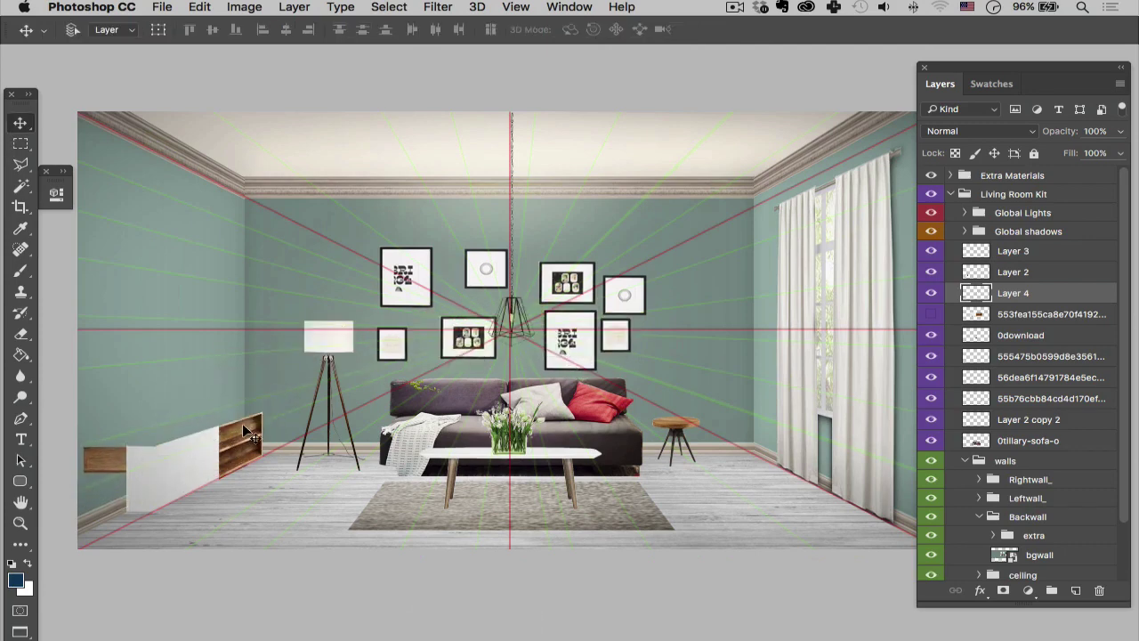
pyautogui.press('super+t')
pyautogui.moveTo(222, 405); pyautogui.dragTo(160, 507)
pyautogui.moveTo(124, 438); pyautogui.dragTo(96, 479)
pyautogui.moveTo(116, 440); pyautogui.dragTo(116, 437)
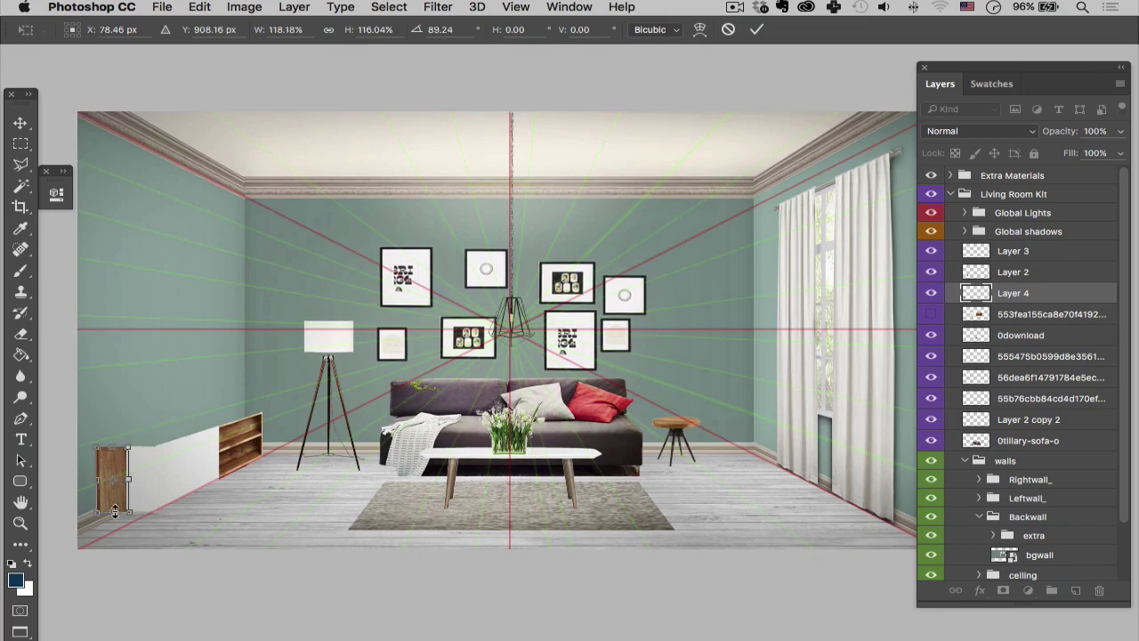
pyautogui.moveTo(114, 510); pyautogui.dragTo(113, 514)
pyautogui.press('Return')
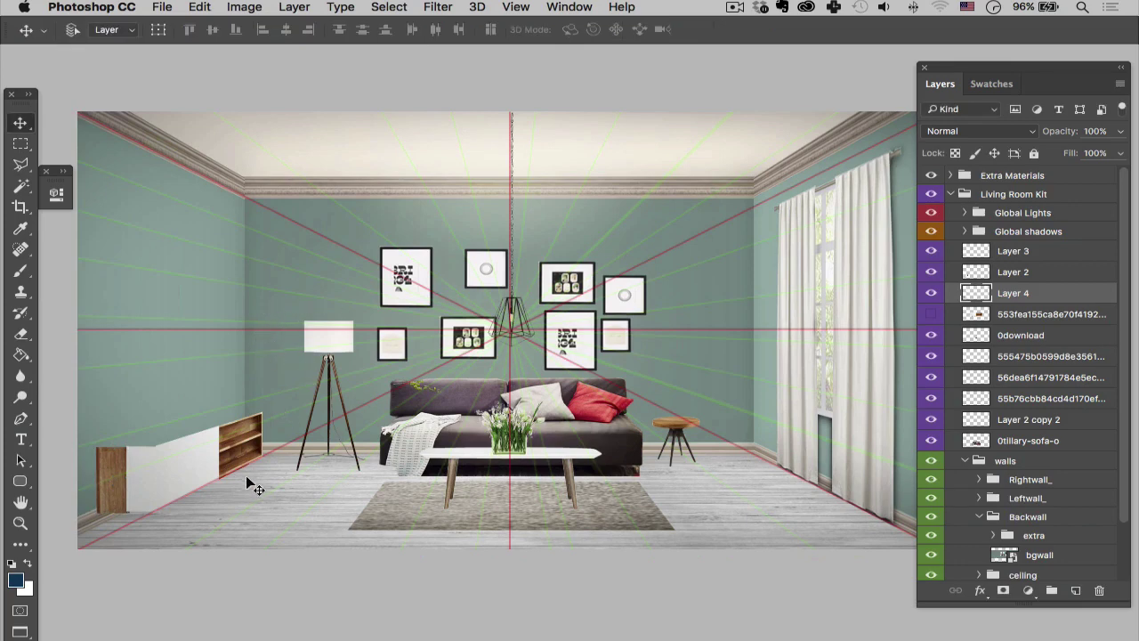
# Step: Trim the excess below the wood end panel with a rectangular selection, and clear the selection
pyautogui.press('m')
pyautogui.moveTo(159, 510); pyautogui.dragTo(82, 534)
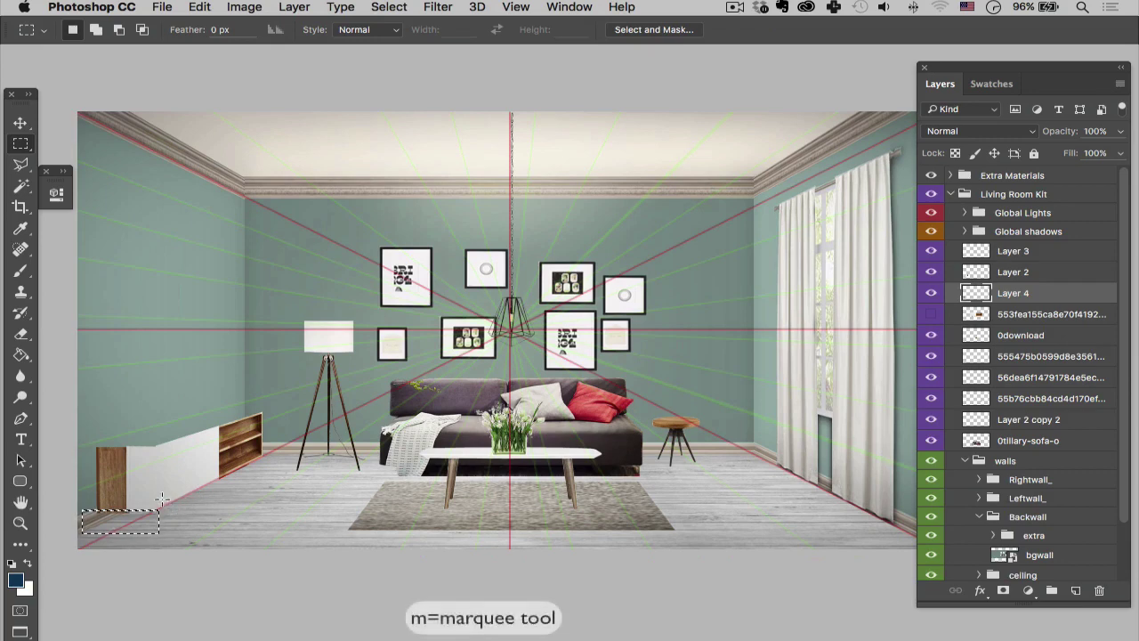
pyautogui.moveTo(169, 492); pyautogui.dragTo(83, 512)
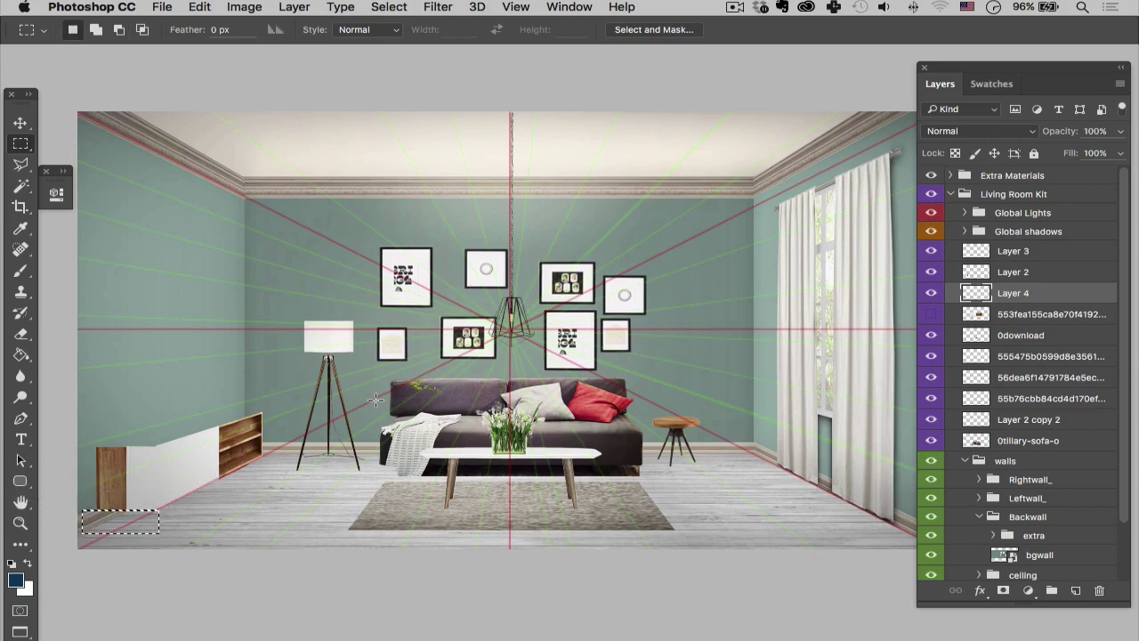
pyautogui.press('super+d')
# Step: Copy the large cabinet's top surface from the original cabinet layer to a new layer with a rectangular selection, and hide the original layer
pyautogui.click(931, 316)
pyautogui.click(979, 324)
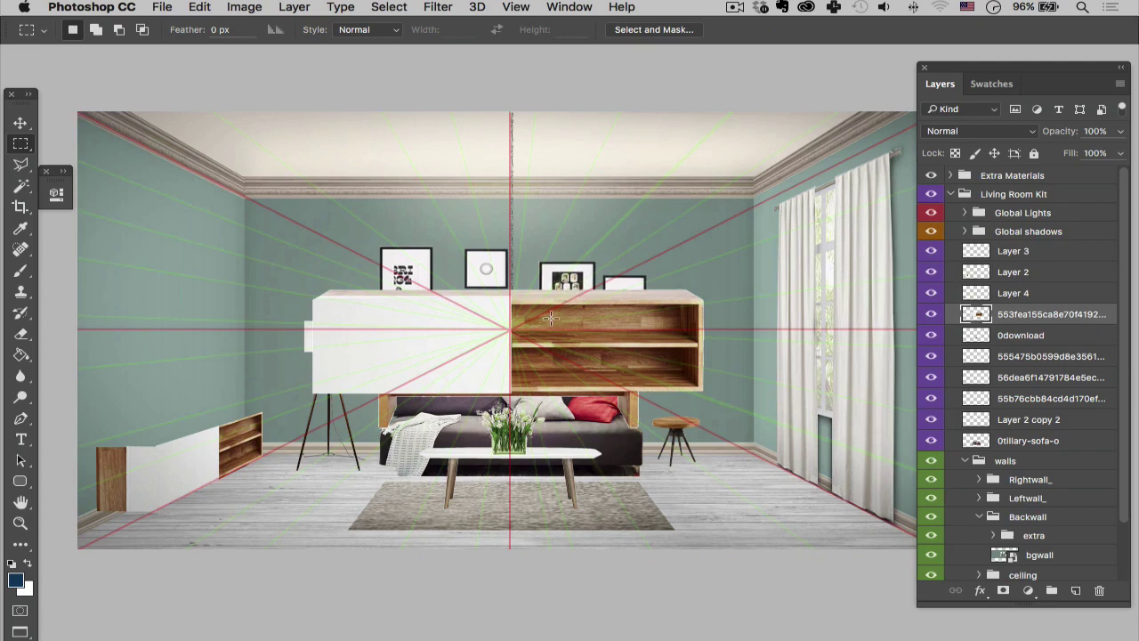
pyautogui.moveTo(704, 278); pyautogui.dragTo(297, 299)
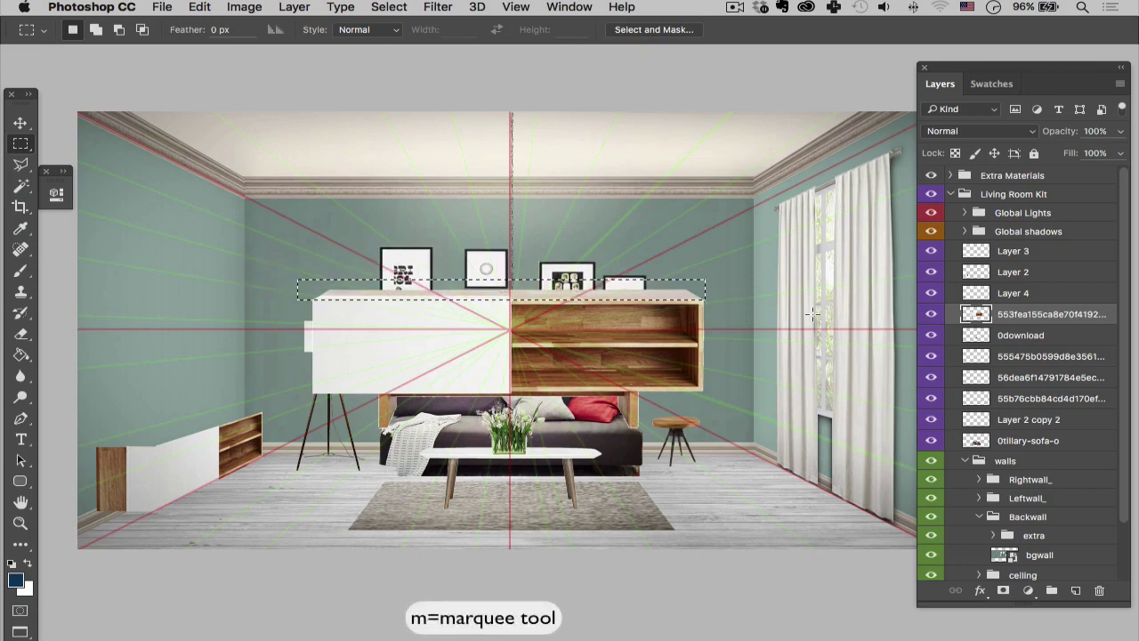
pyautogui.press('super+j')
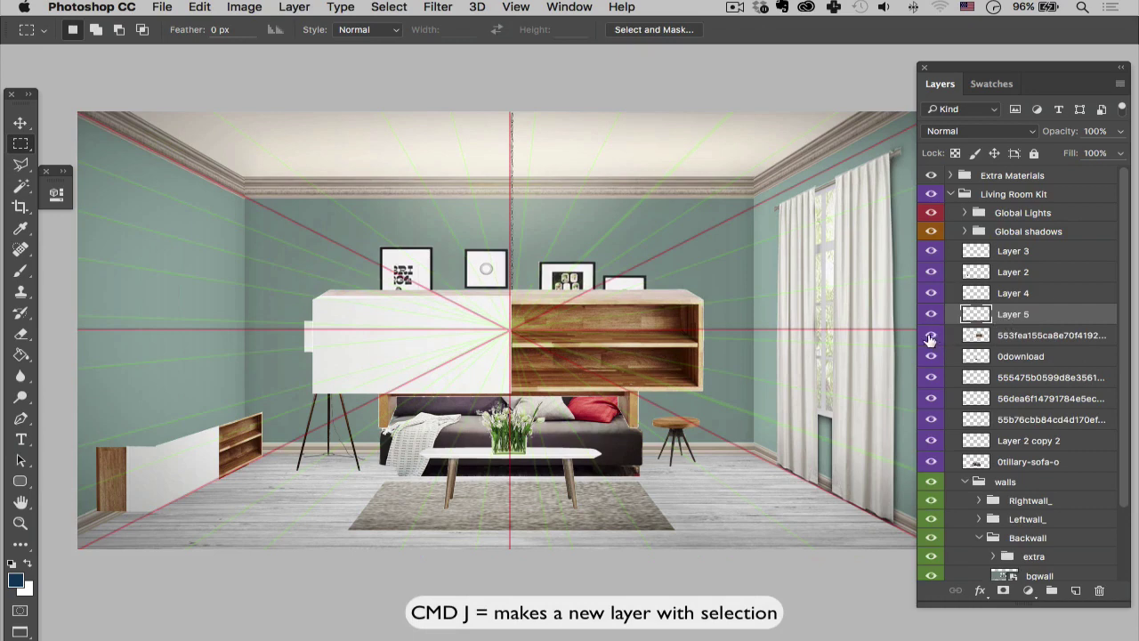
pyautogui.click(931, 337)
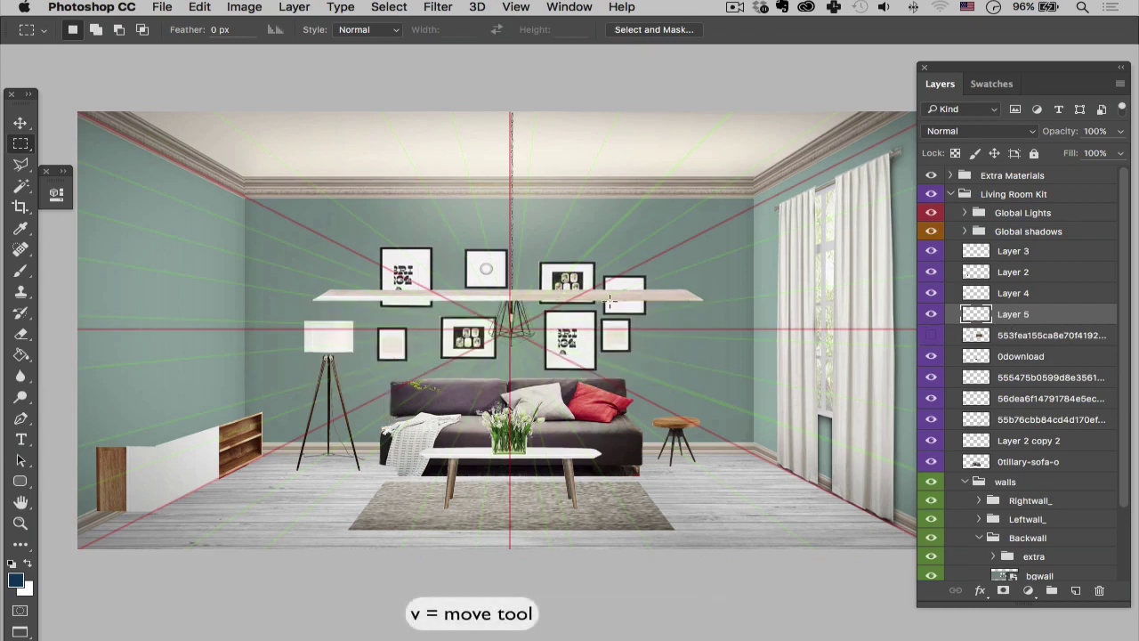
# Step: Move the copied top strip down so its near end meets the upper edge of the small cabinet
pyautogui.press('v')
pyautogui.moveTo(600, 321); pyautogui.dragTo(454, 450)
pyautogui.moveTo(174, 432); pyautogui.dragTo(175, 440)
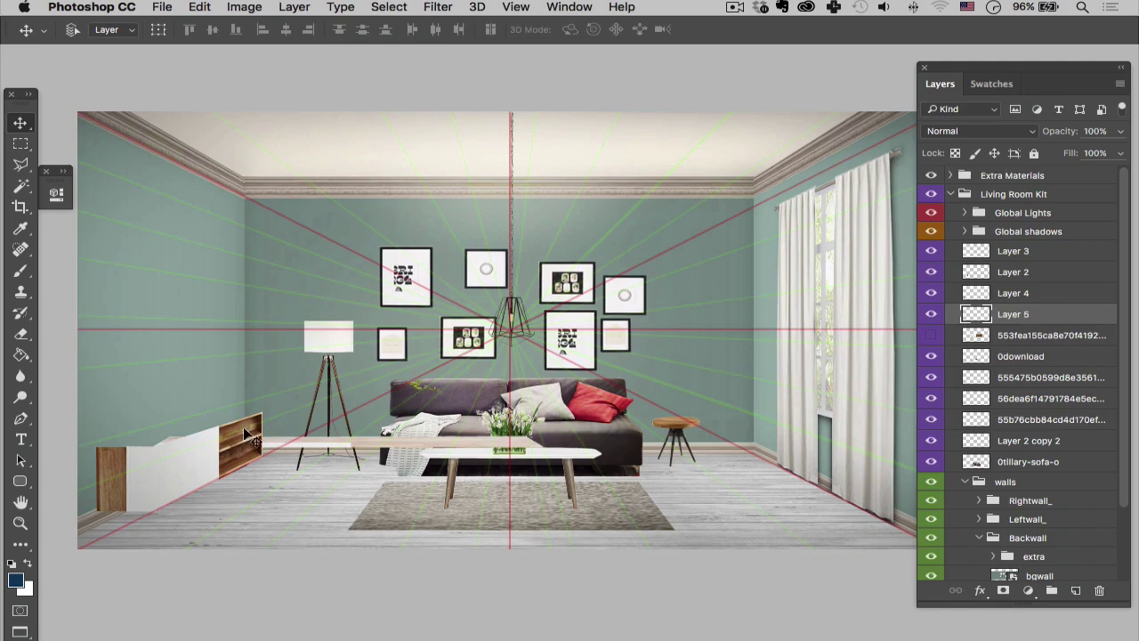
# Step: Rotate the top strip -90° about its lower near corner and scale it to 38.52% width and 465.52% height
pyautogui.press('super+t')
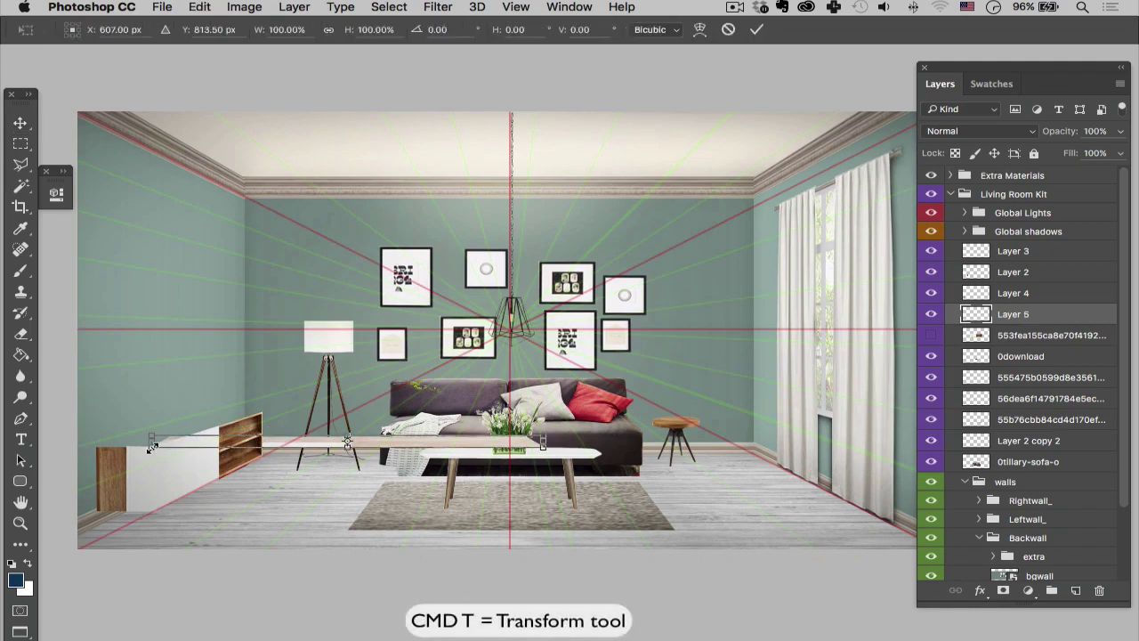
pyautogui.keyDown('alt'); pyautogui.moveTo(189, 440); pyautogui.dragTo(150, 447); pyautogui.keyUp('alt')
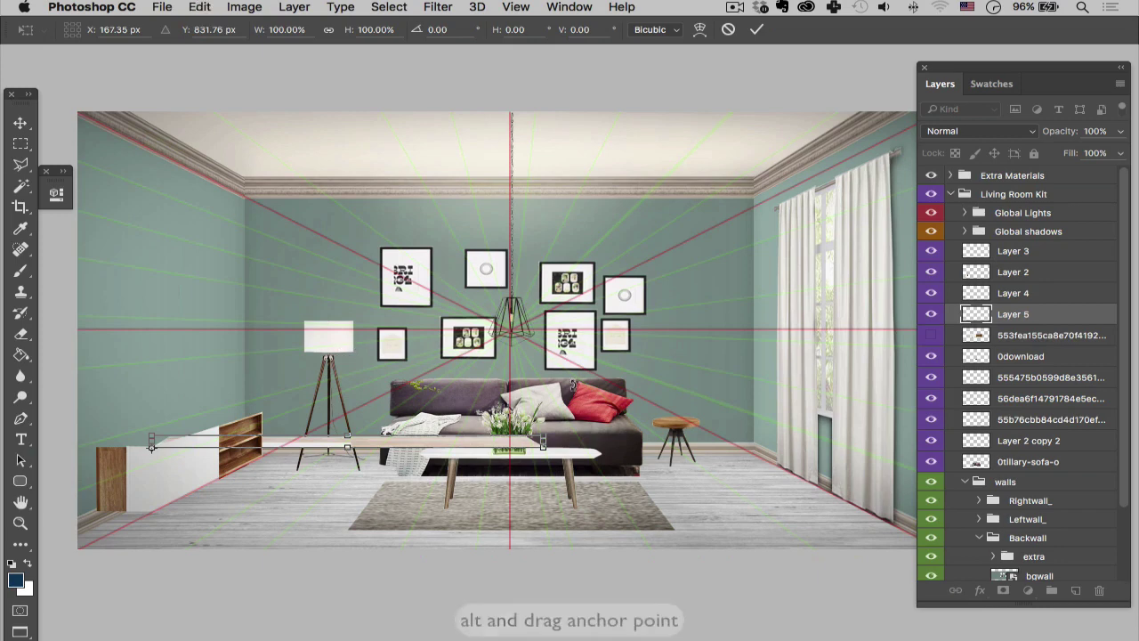
pyautogui.moveTo(593, 409); pyautogui.dragTo(151, 249)
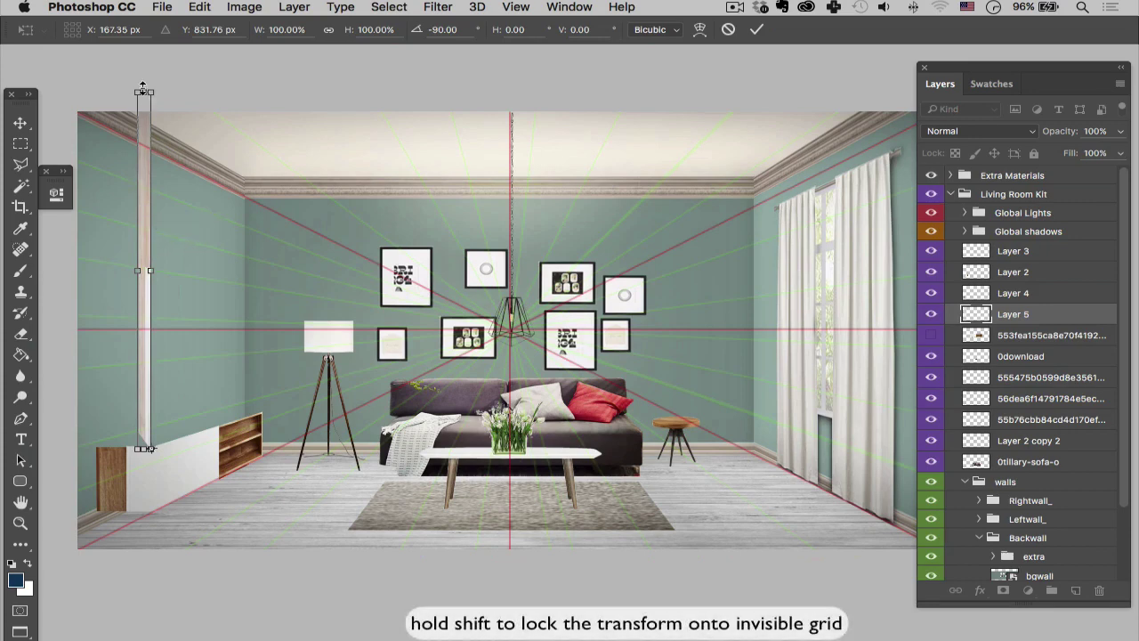
pyautogui.moveTo(141, 102); pyautogui.dragTo(139, 312)
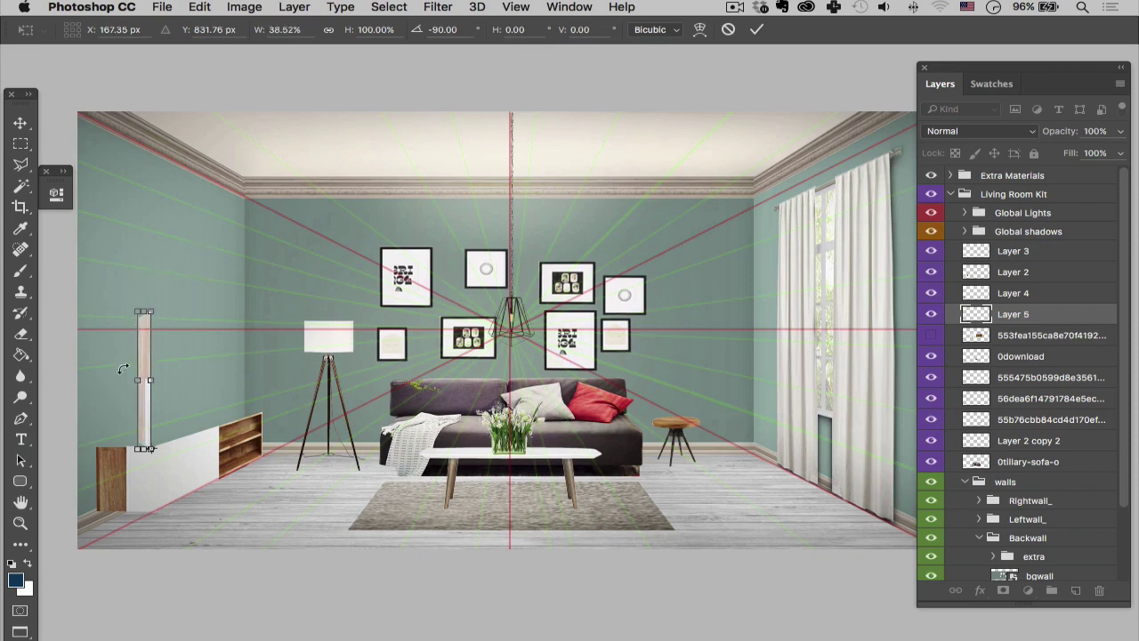
pyautogui.moveTo(138, 381); pyautogui.dragTo(92, 397)
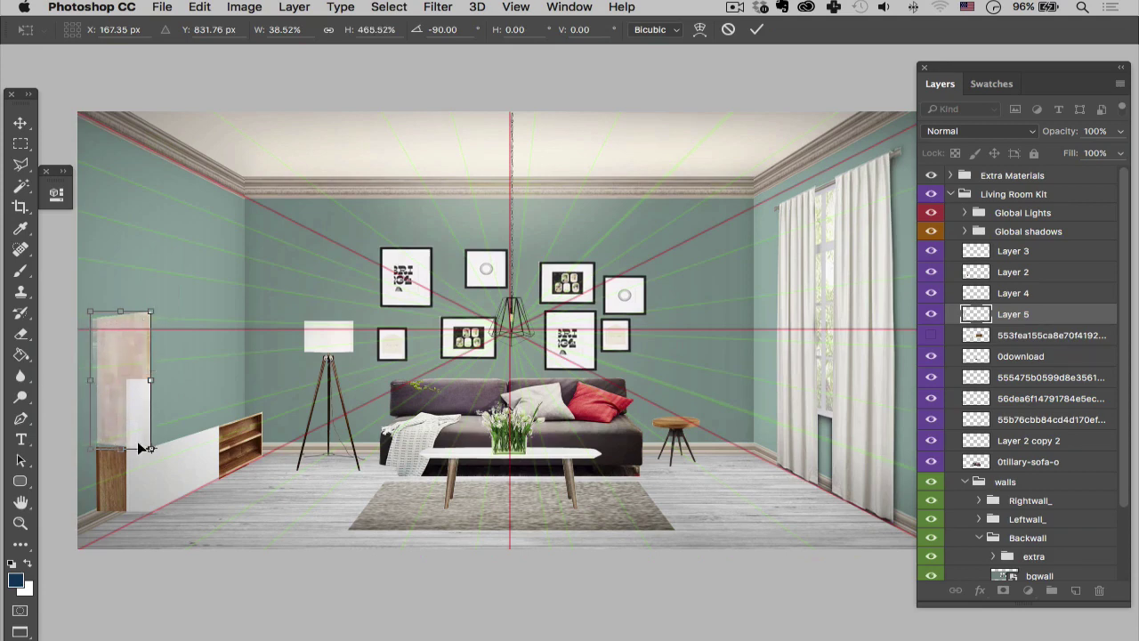
# Step: Straighten the slanted outer edge of the upright strip with a Perspective transform, and apply it
pyautogui.rightClick(131, 357)
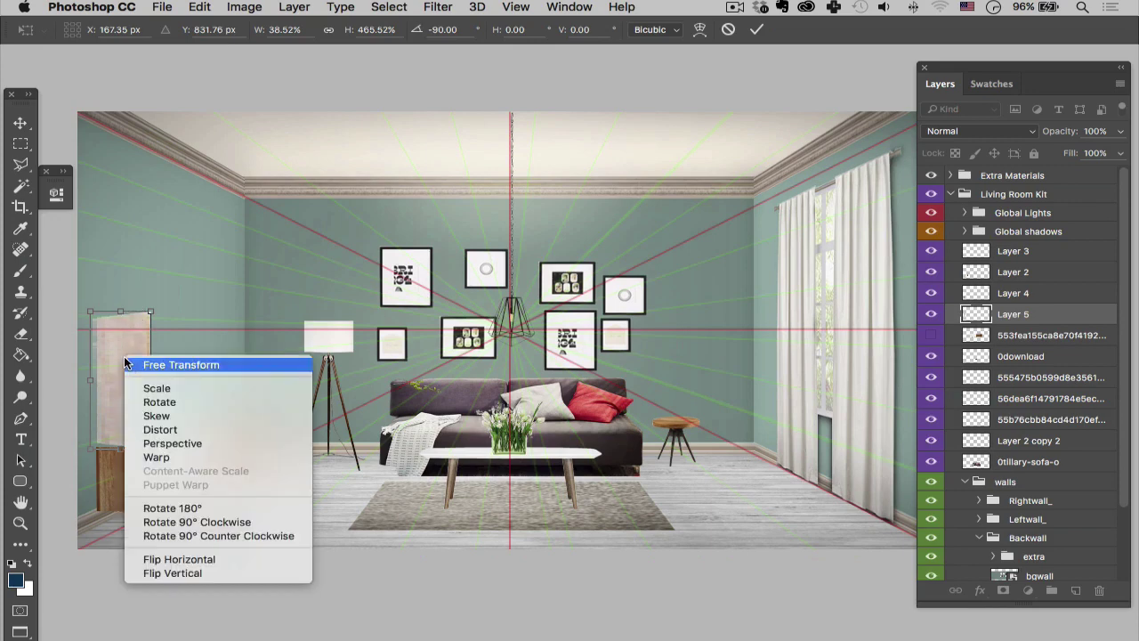
pyautogui.click(169, 445)
pyautogui.moveTo(96, 313); pyautogui.dragTo(90, 303)
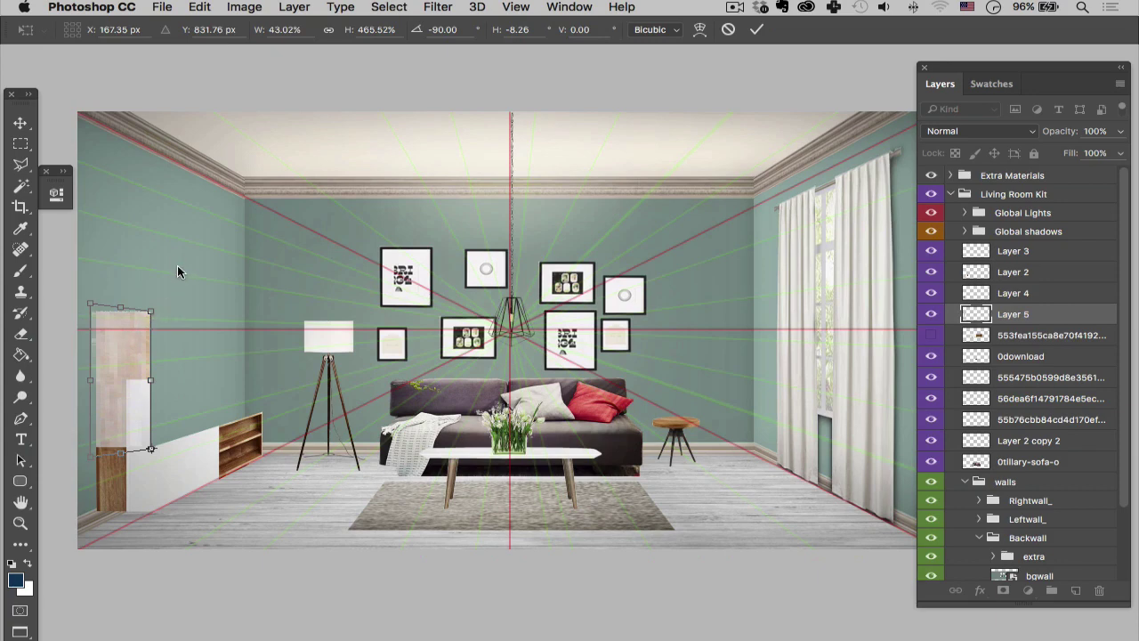
pyautogui.press('Return')
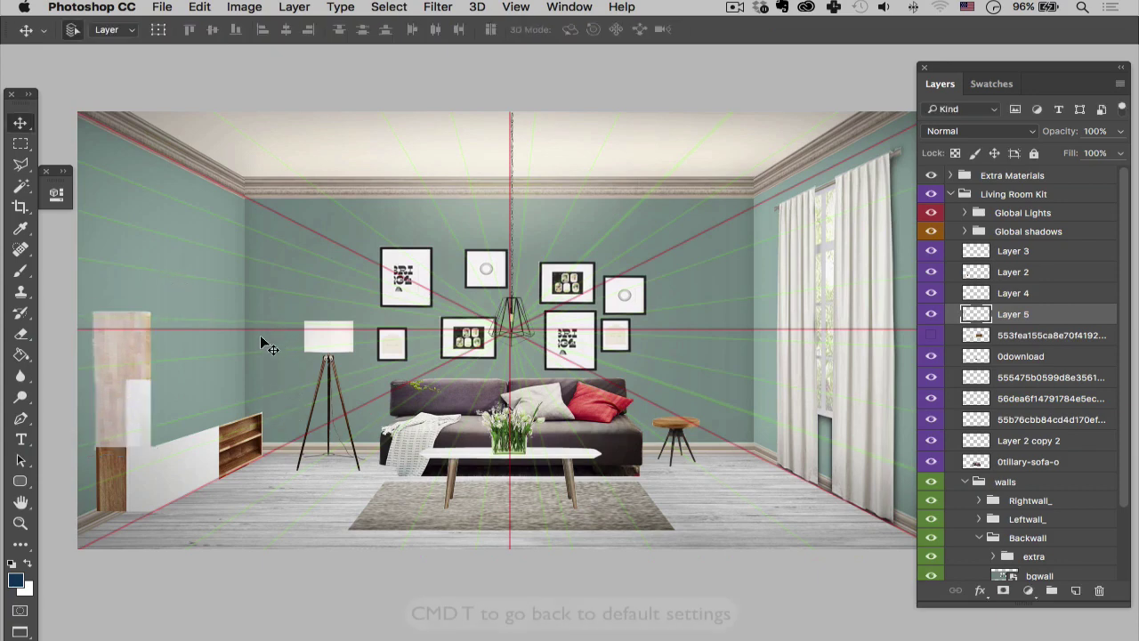
# Step: Start a fresh transform on the strip and flatten it to 20.80% height above the wood end panel
pyautogui.press('super+t')
pyautogui.moveTo(121, 312); pyautogui.dragTo(113, 404)
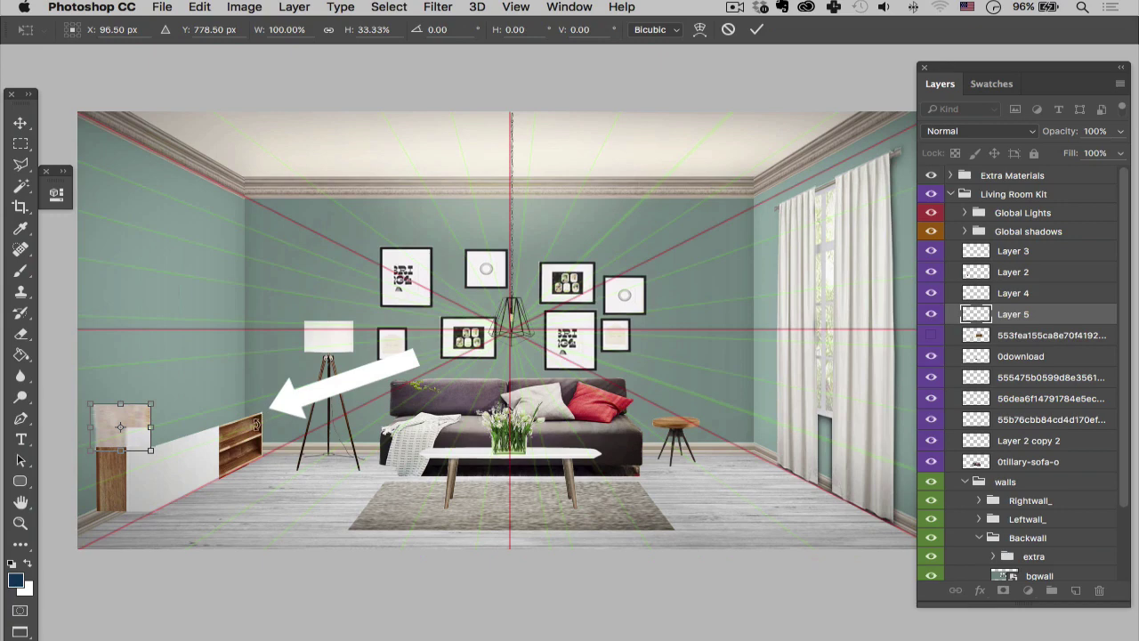
pyautogui.moveTo(122, 405); pyautogui.dragTo(120, 423)
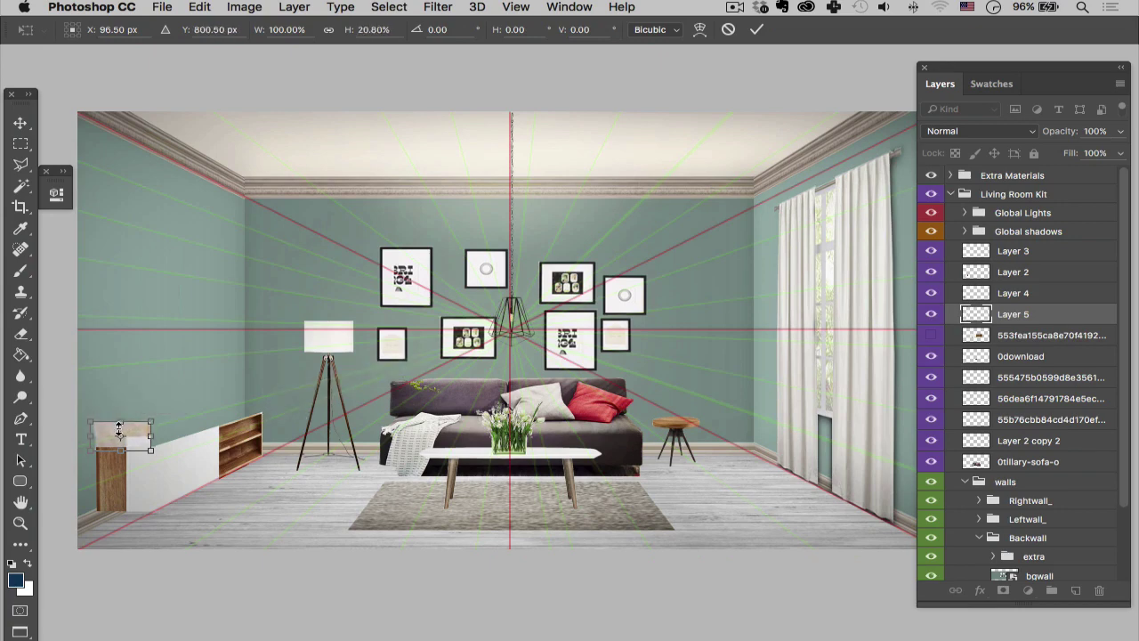
# Step: Slant the top panel along the cabinet's receding edge with Perspective, skewing it -73.95° at 105.00% width and 27.80% height, and apply it
pyautogui.rightClick(115, 435)
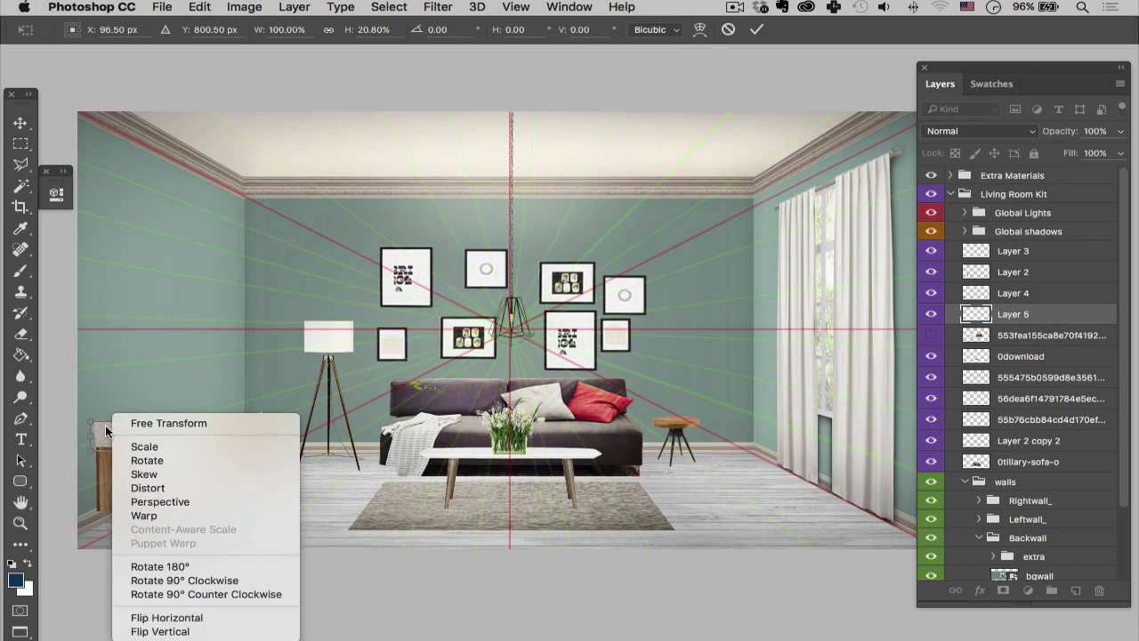
pyautogui.click(169, 504)
pyautogui.moveTo(149, 428); pyautogui.dragTo(223, 428)
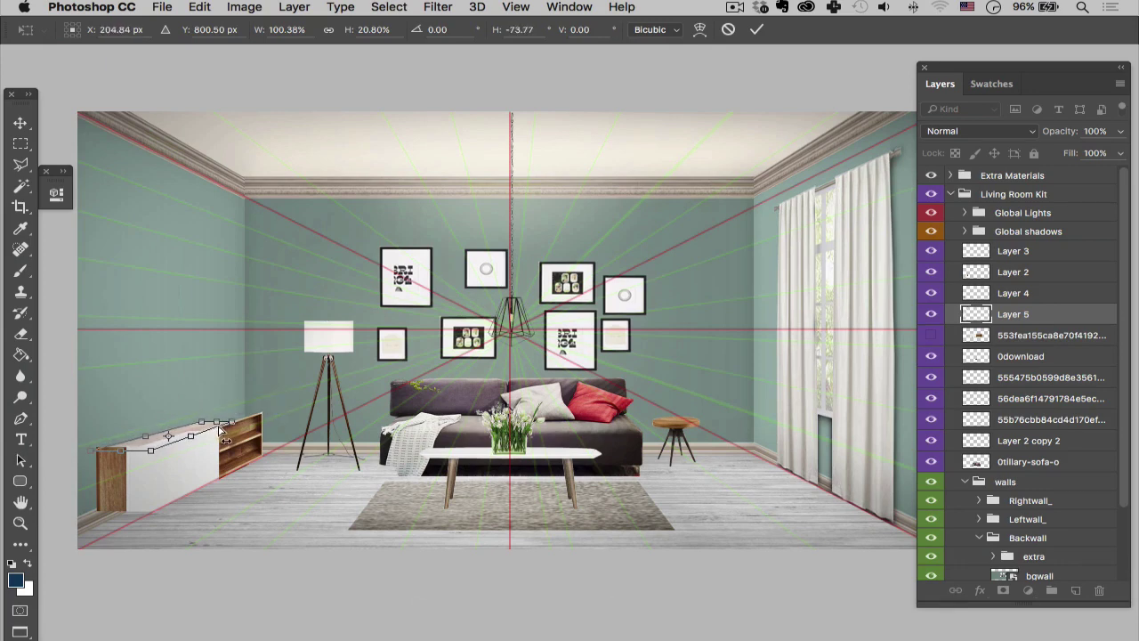
pyautogui.moveTo(230, 413); pyautogui.dragTo(230, 404)
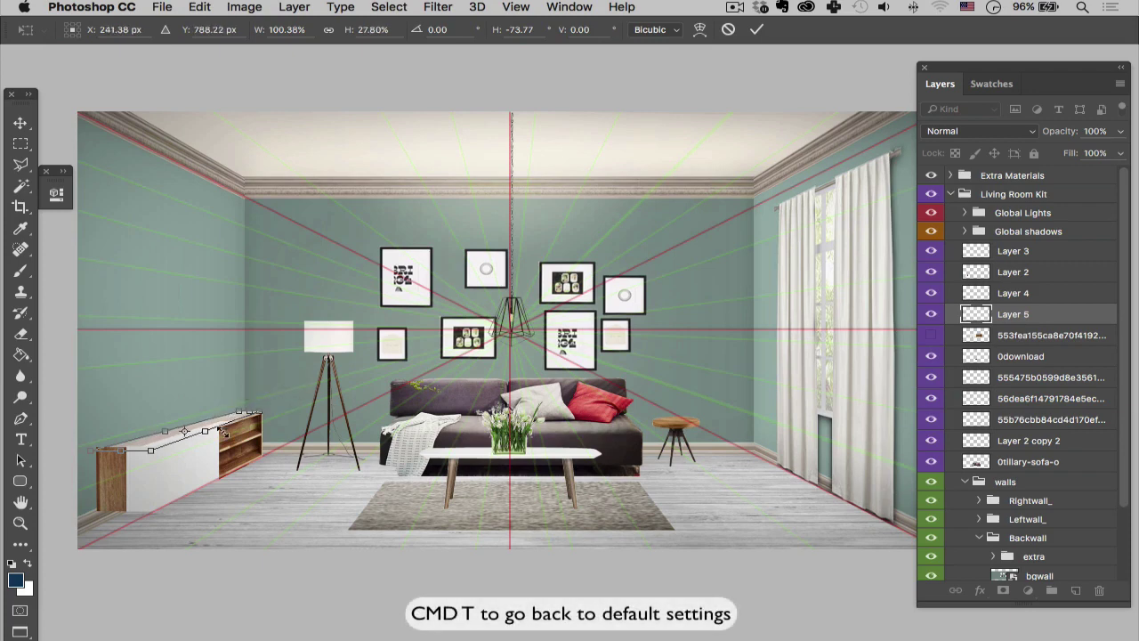
pyautogui.moveTo(163, 432); pyautogui.dragTo(165, 430)
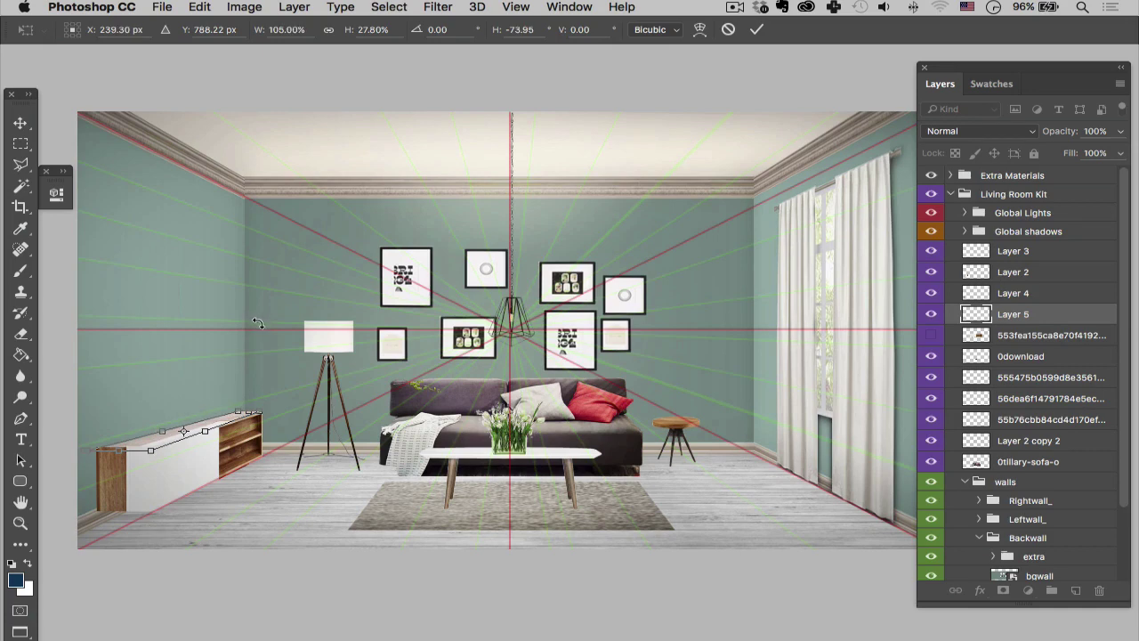
pyautogui.press('Return')
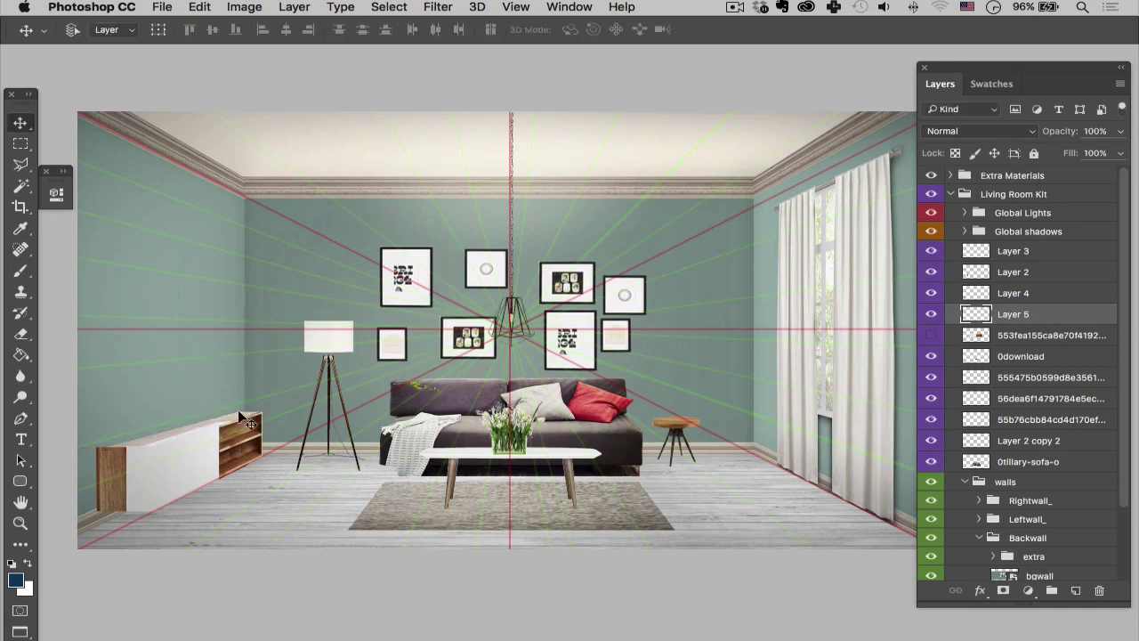
# Step: Stretch the top panel slightly at both ends and adjust its lower edge so it fits the small cabinet's outline
pyautogui.press('super+t')
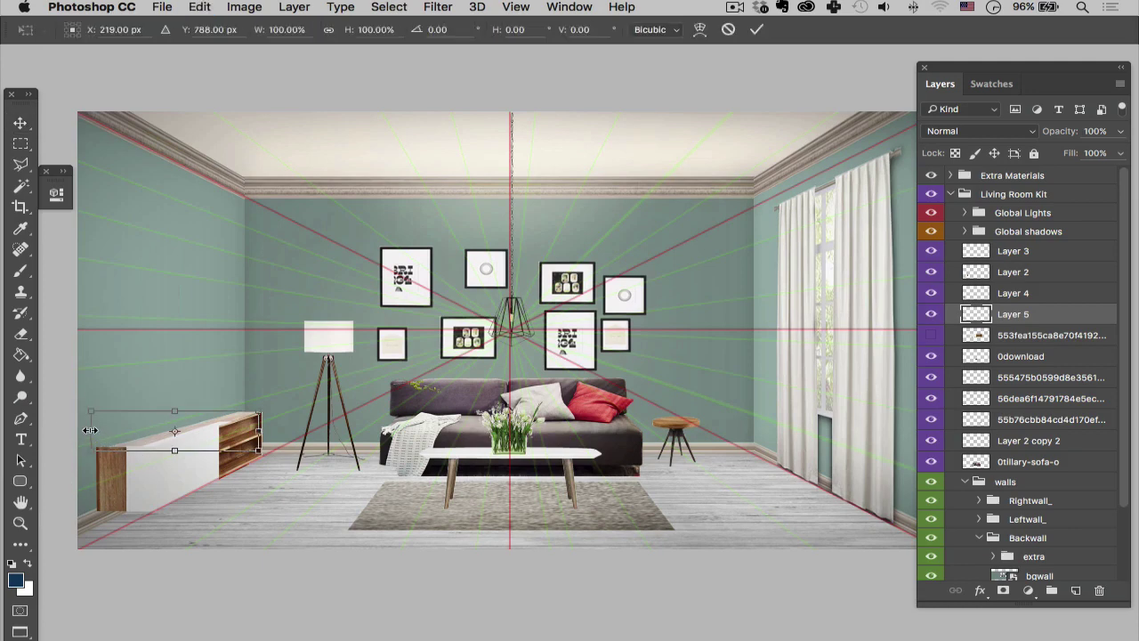
pyautogui.moveTo(90, 431); pyautogui.dragTo(88, 431)
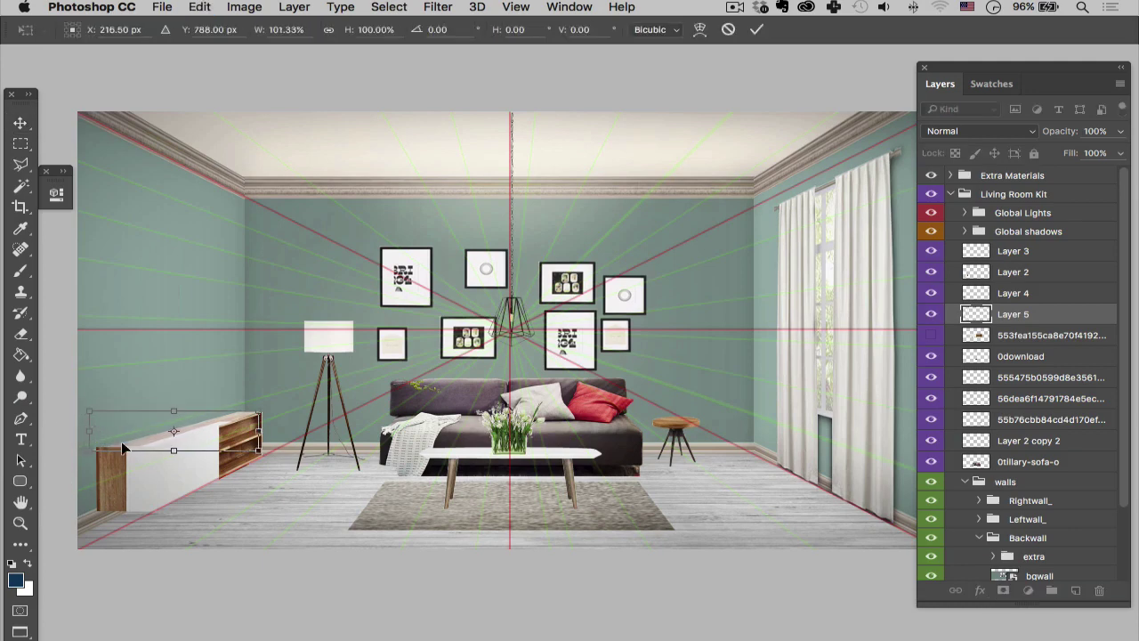
pyautogui.moveTo(172, 450); pyautogui.dragTo(172, 448)
pyautogui.moveTo(260, 428); pyautogui.dragTo(265, 428)
pyautogui.press('Return')
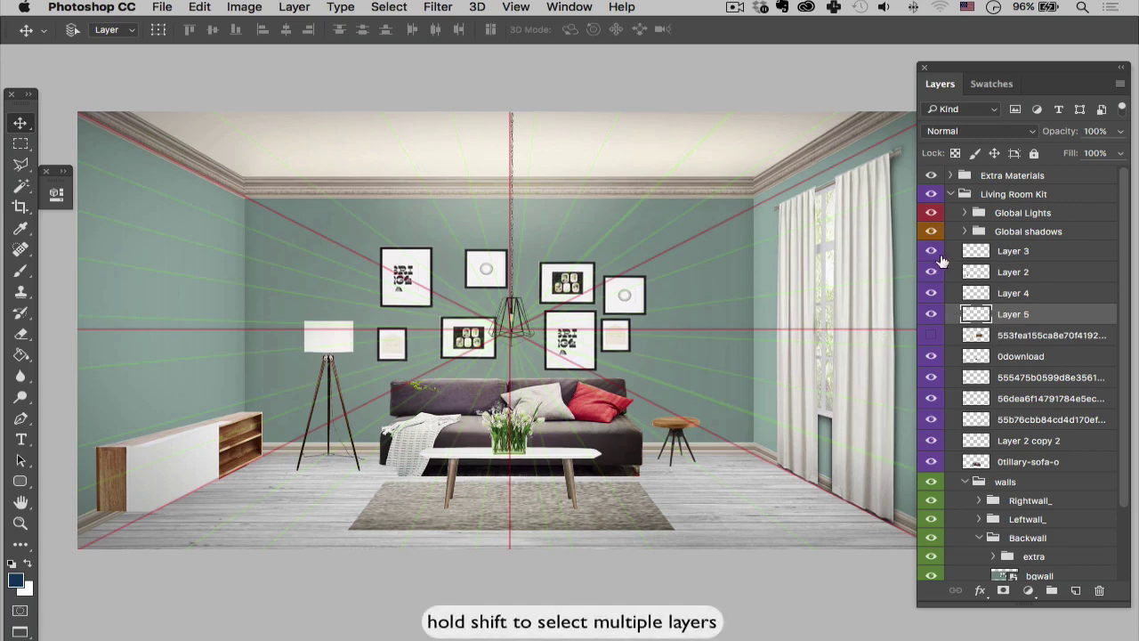
# Step: Group Layer 2, Layer 3, Layer 4 and Layer 5, and merge the group into a single sideboard layer
pyautogui.keyDown('shift'); pyautogui.click(1015, 252); pyautogui.keyUp('shift')
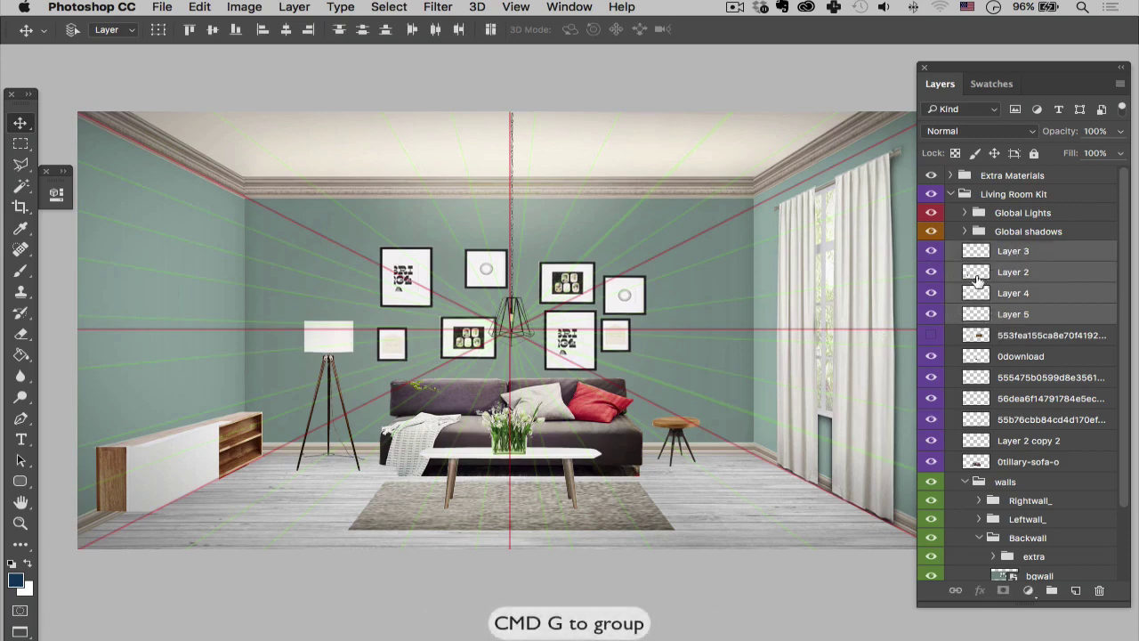
pyautogui.press('super+g')
pyautogui.click(931, 253)
pyautogui.rightClick(1004, 253)
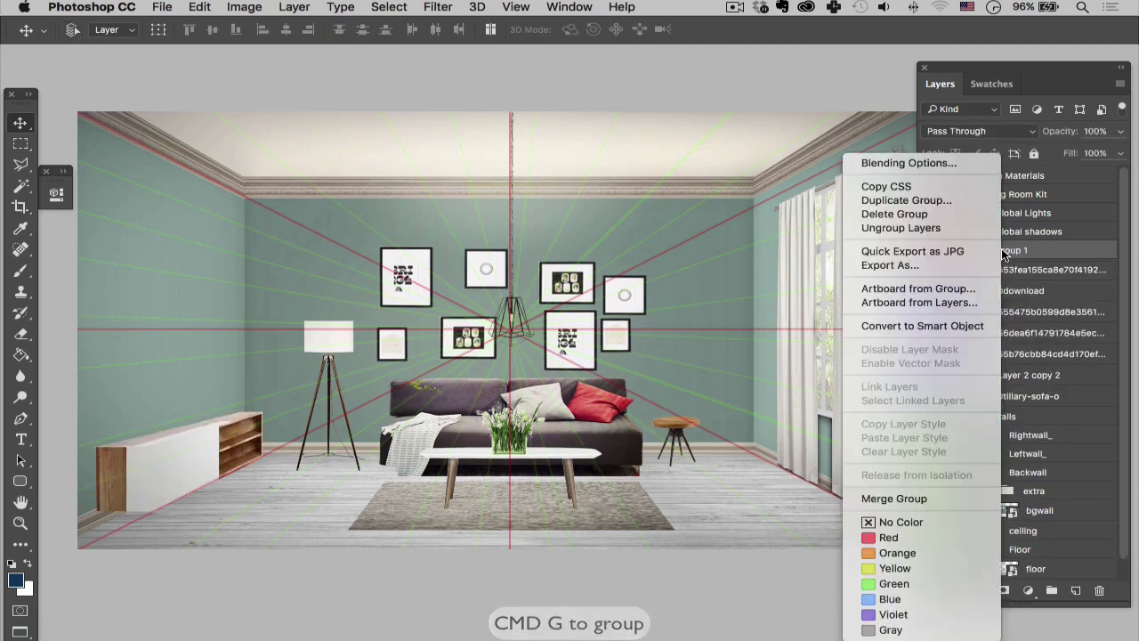
pyautogui.click(929, 499)
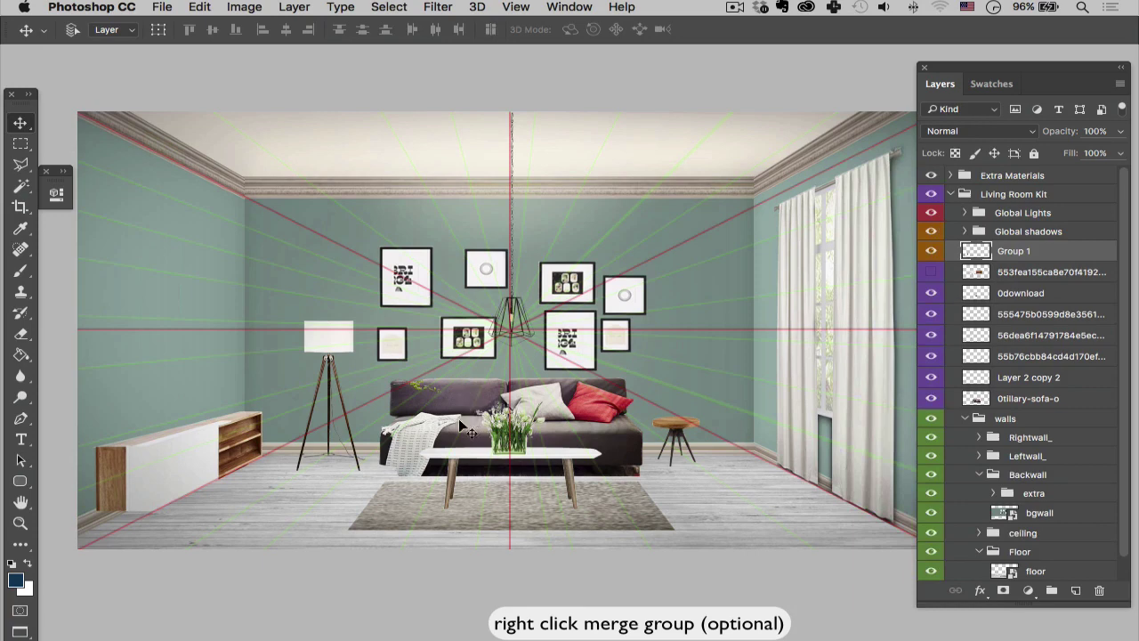
# Step: Move the merged sideboard slightly down and rotate it -1.21° to follow the perspective guides
pyautogui.moveTo(455, 460); pyautogui.dragTo(451, 479)
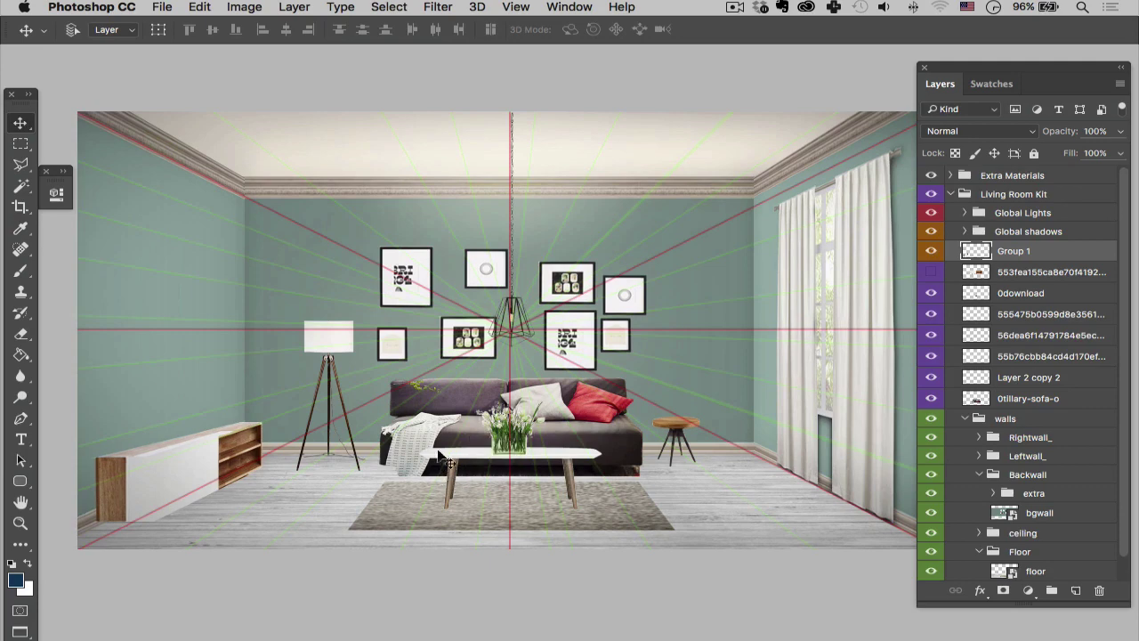
pyautogui.hotkey('ctrl', 't')
pyautogui.moveTo(398, 375); pyautogui.dragTo(408, 395)
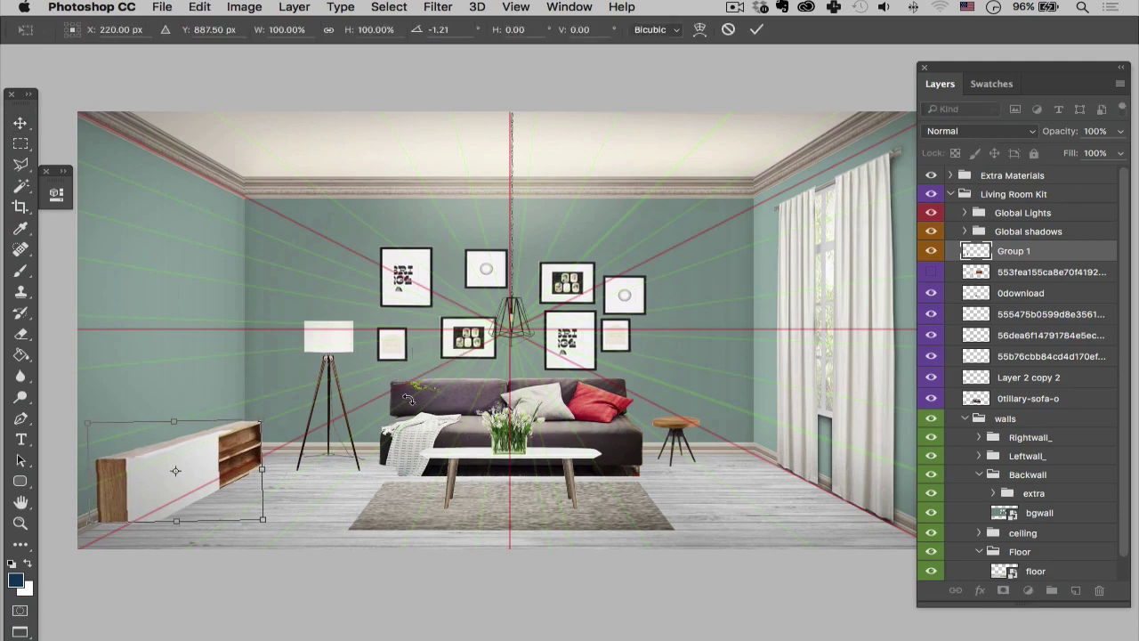
pyautogui.press('Return')
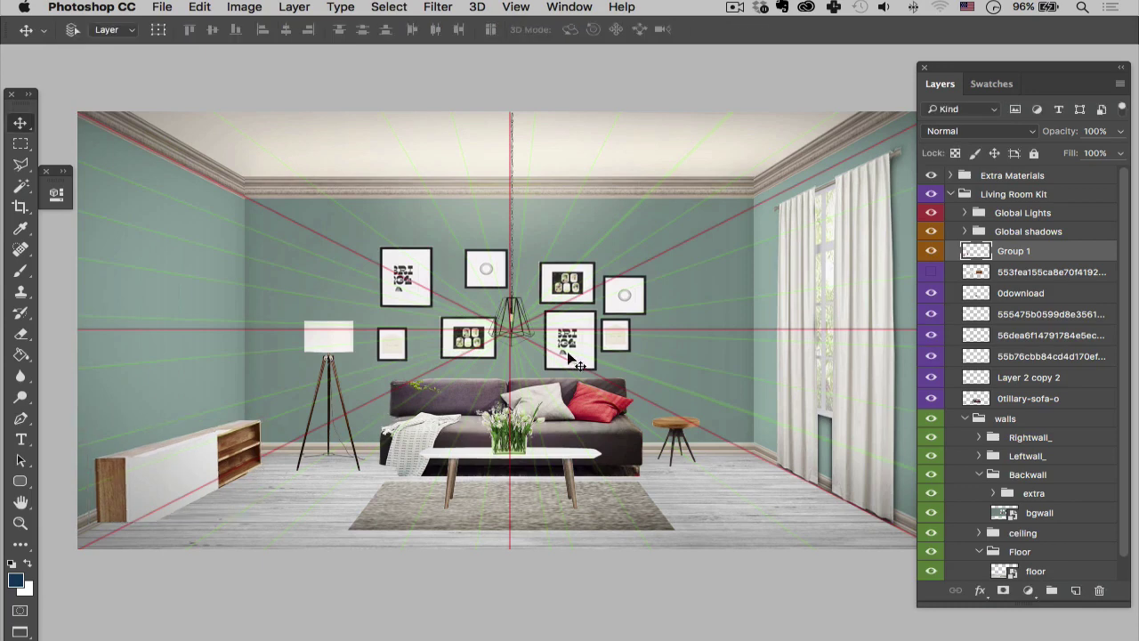
# Step: Hide the Extra Materials guides and trim the sideboard's near bottom edge with a rectangular selection, then clear the selection
pyautogui.click(930, 176)
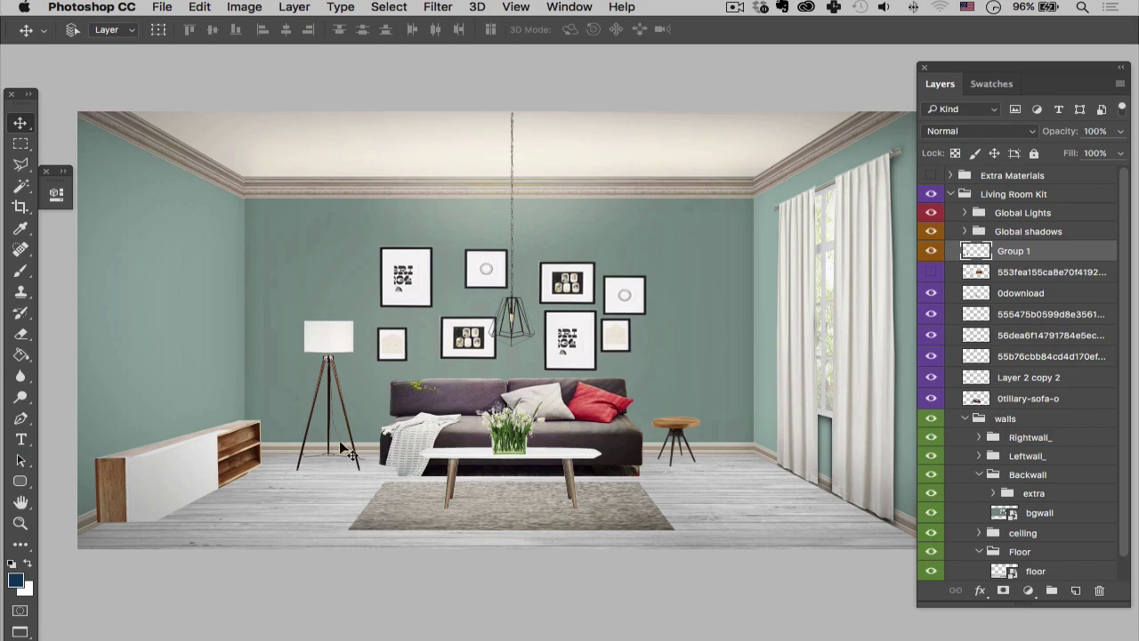
pyautogui.press('m')
pyautogui.moveTo(157, 521); pyautogui.dragTo(78, 548)
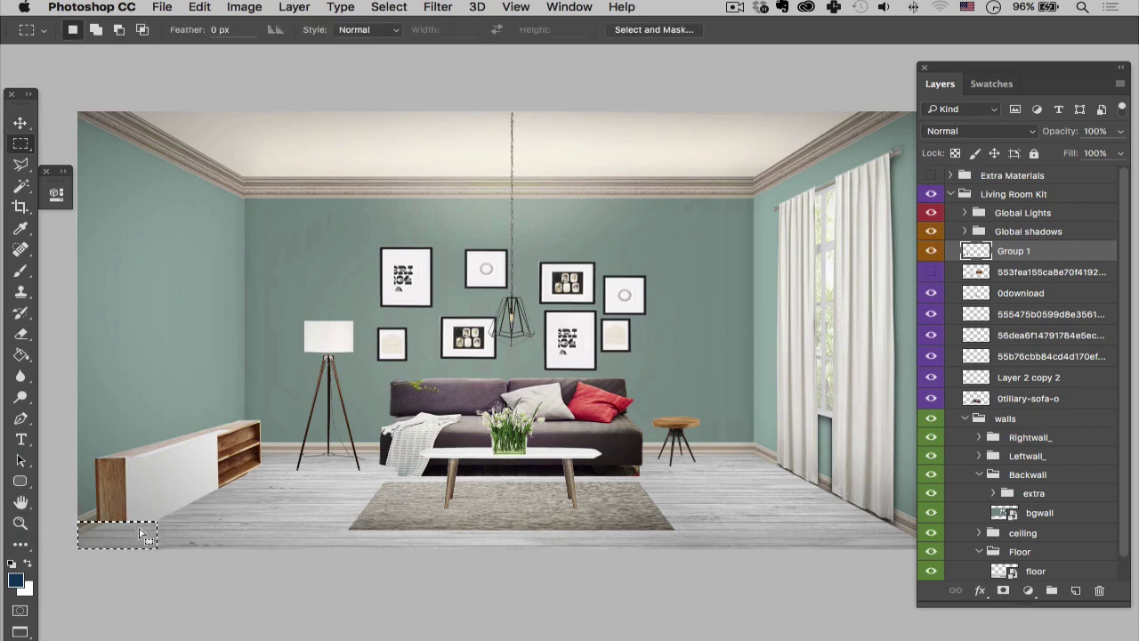
pyautogui.click(190, 462)
# Step: Show the front-view cabinet layer and copy its near-side wooden leg onto a separate layer using a rectangular selection
pyautogui.click(931, 272)
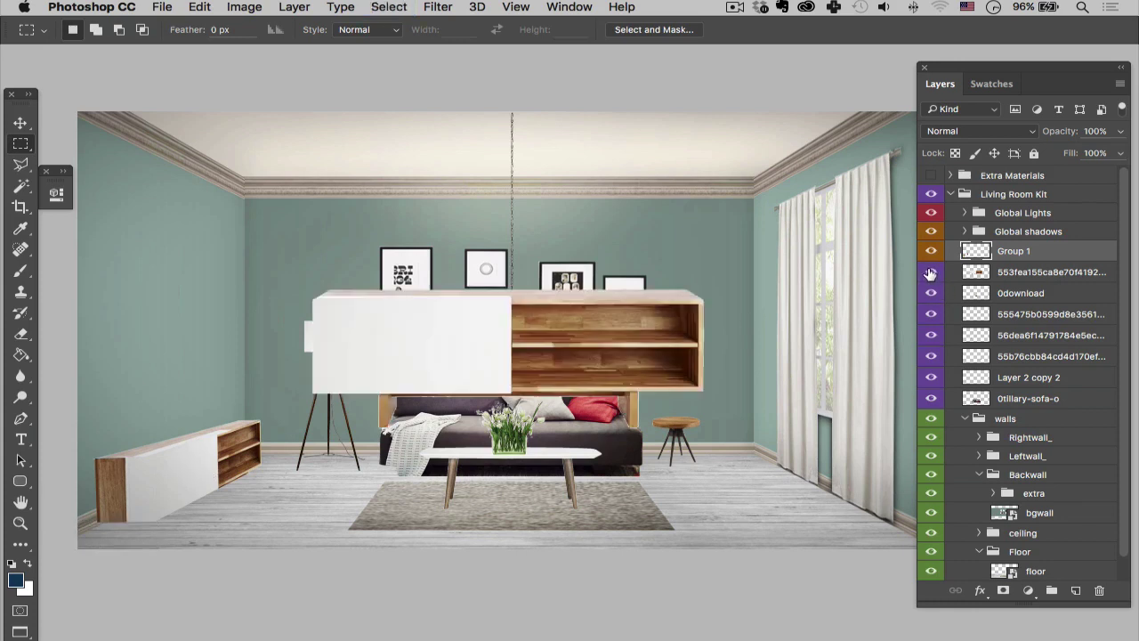
pyautogui.click(989, 276)
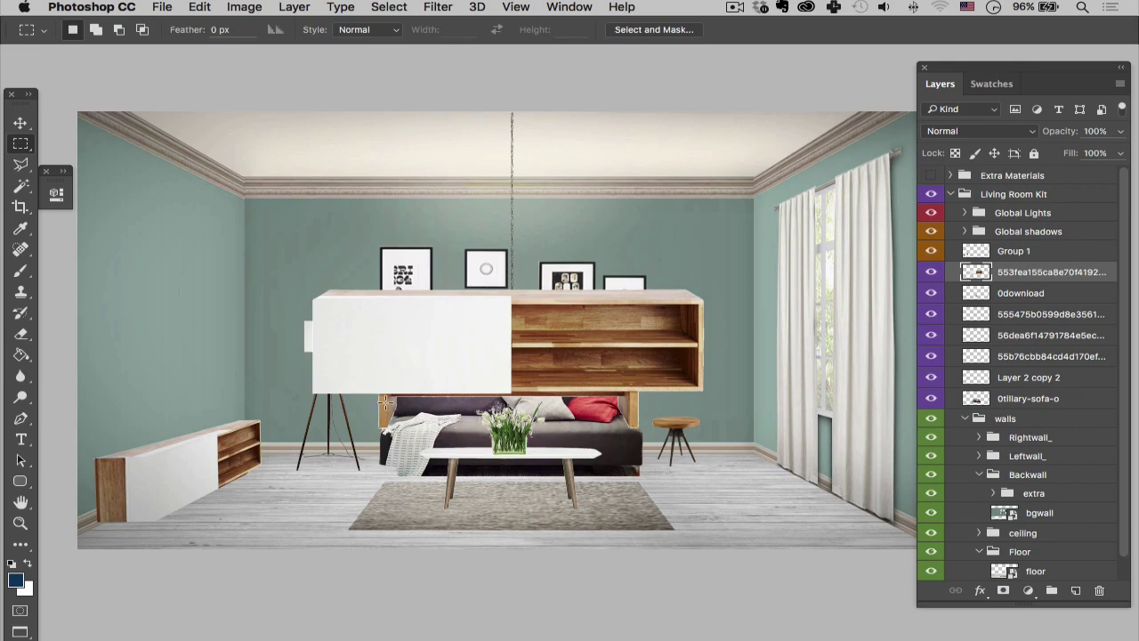
pyautogui.moveTo(371, 394); pyautogui.dragTo(391, 436)
pyautogui.press('super+j')
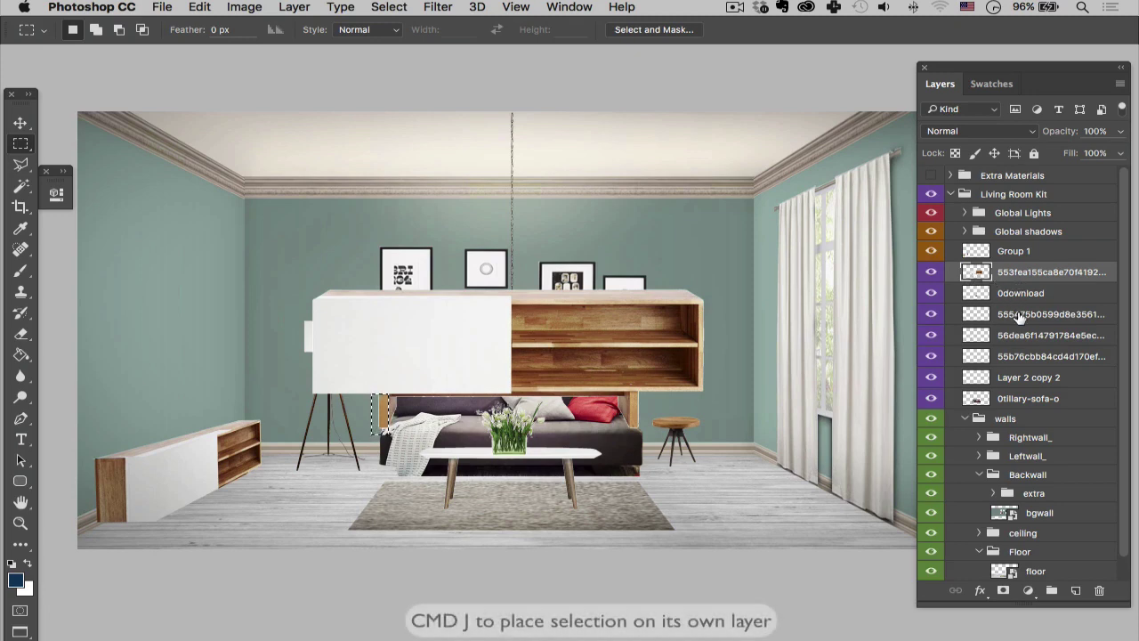
# Step: Move the copied leg beneath the near end of the sideboard and scale it down to fit
pyautogui.press('v')
pyautogui.moveTo(544, 410); pyautogui.dragTo(301, 539)
pyautogui.press('super+t')
pyautogui.moveTo(149, 511)
pyautogui.mouseDown()
pyautogui.moveTo(100, 511)
pyautogui.moveTo(170, 511)
pyautogui.moveTo(138, 527)
pyautogui.mouseUp()
pyautogui.press('Return')
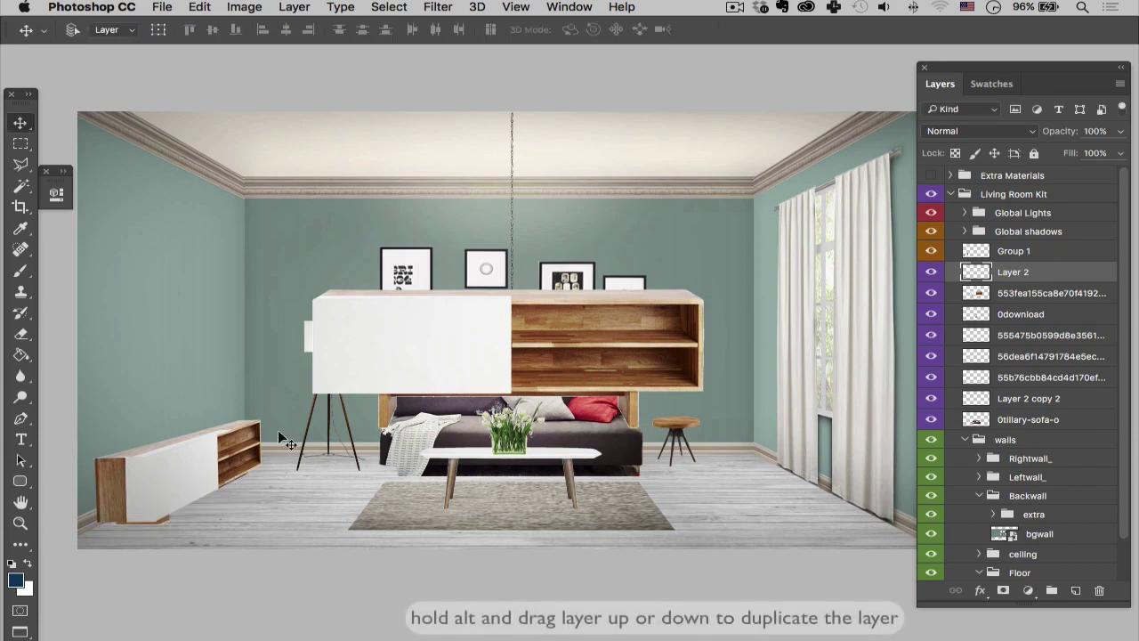
# Step: Duplicate the leg layer, position the copy beneath the sideboard's far end and scale it to about 80%
pyautogui.moveTo(999, 303); pyautogui.dragTo(998, 302)
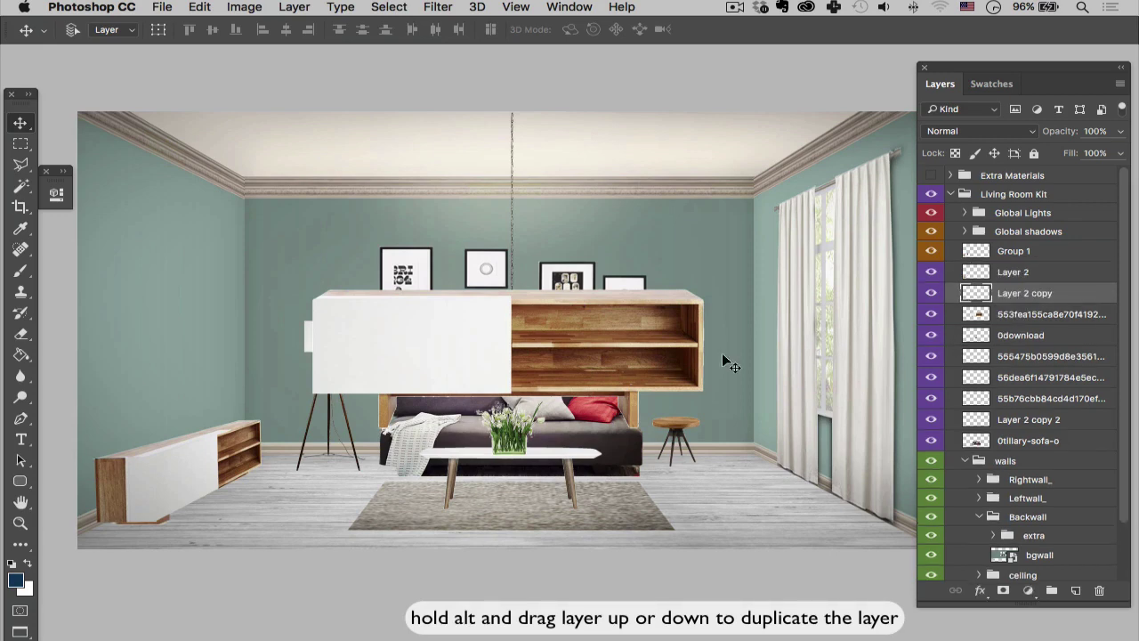
pyautogui.moveTo(435, 466); pyautogui.dragTo(500, 428)
pyautogui.press('super+t')
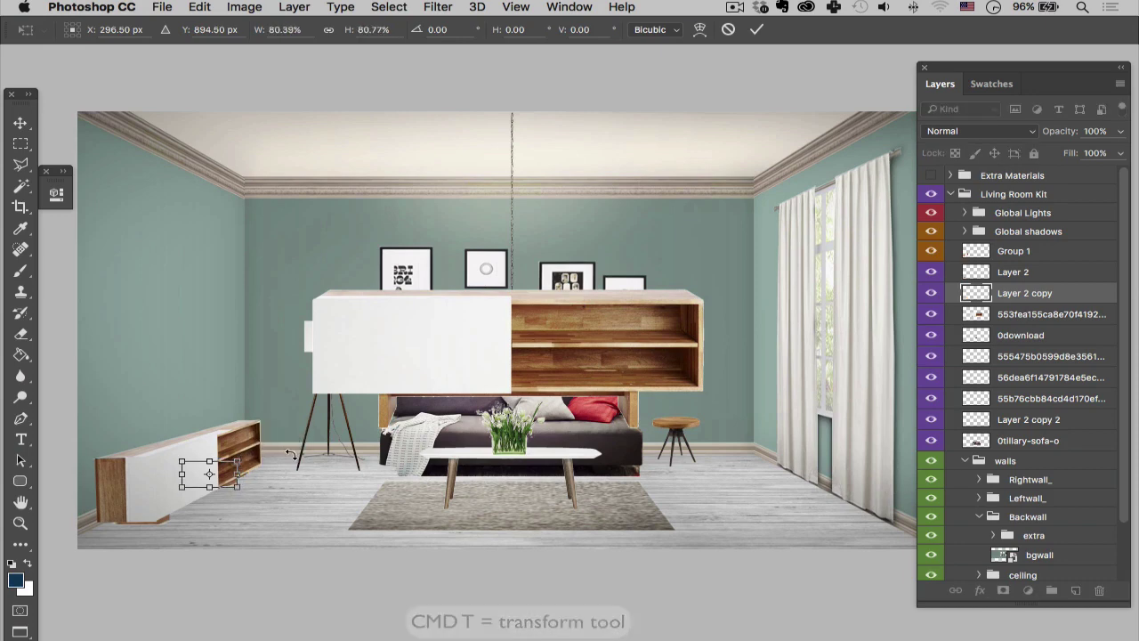
pyautogui.press('Return')
# Step: Scale the far leg down again to about 65% and adjust its position beneath the open shelves
pyautogui.moveTo(358, 492); pyautogui.dragTo(365, 495)
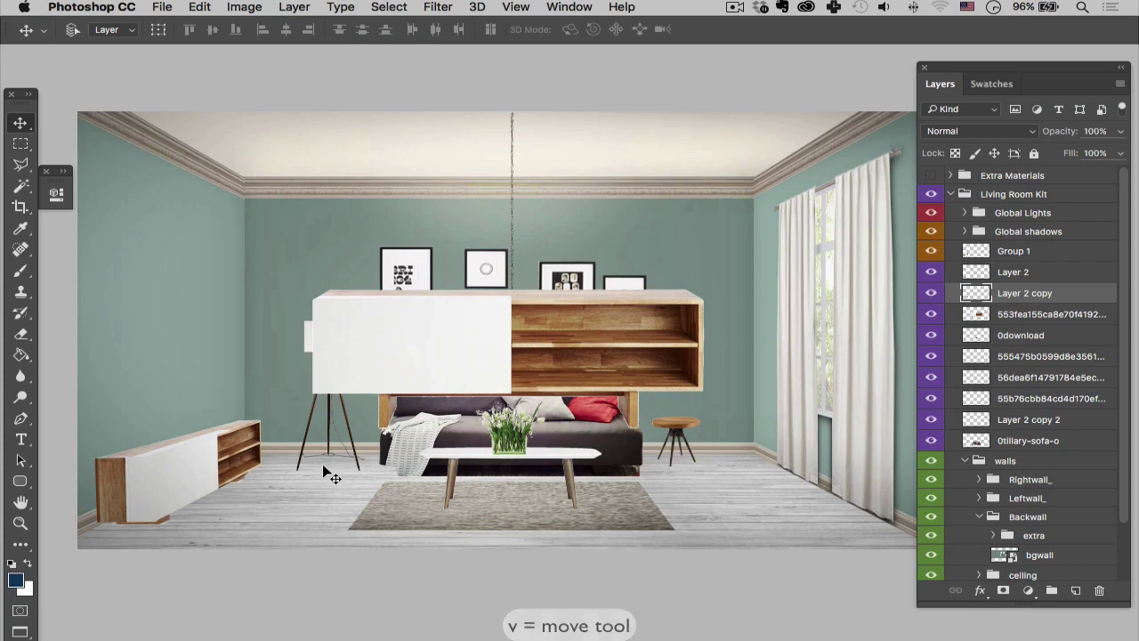
pyautogui.press('super+t')
pyautogui.moveTo(249, 452); pyautogui.dragTo(234, 468)
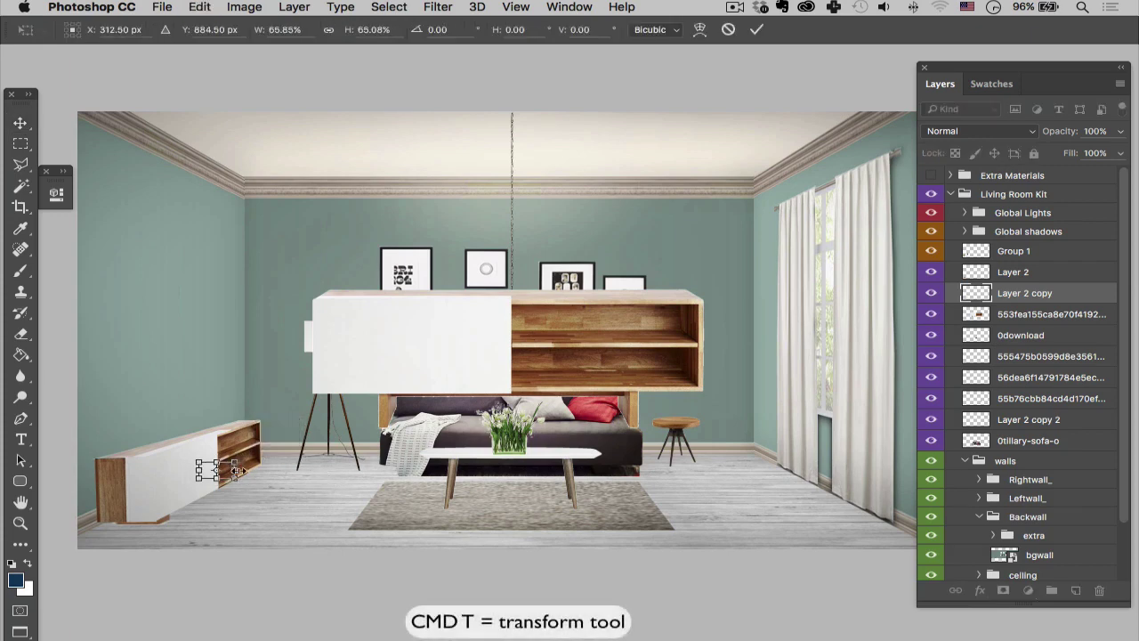
pyautogui.press('Return')
pyautogui.moveTo(337, 518)
pyautogui.mouseDown()
pyautogui.moveTo(353, 519)
pyautogui.moveTo(351, 532)
pyautogui.mouseUp()
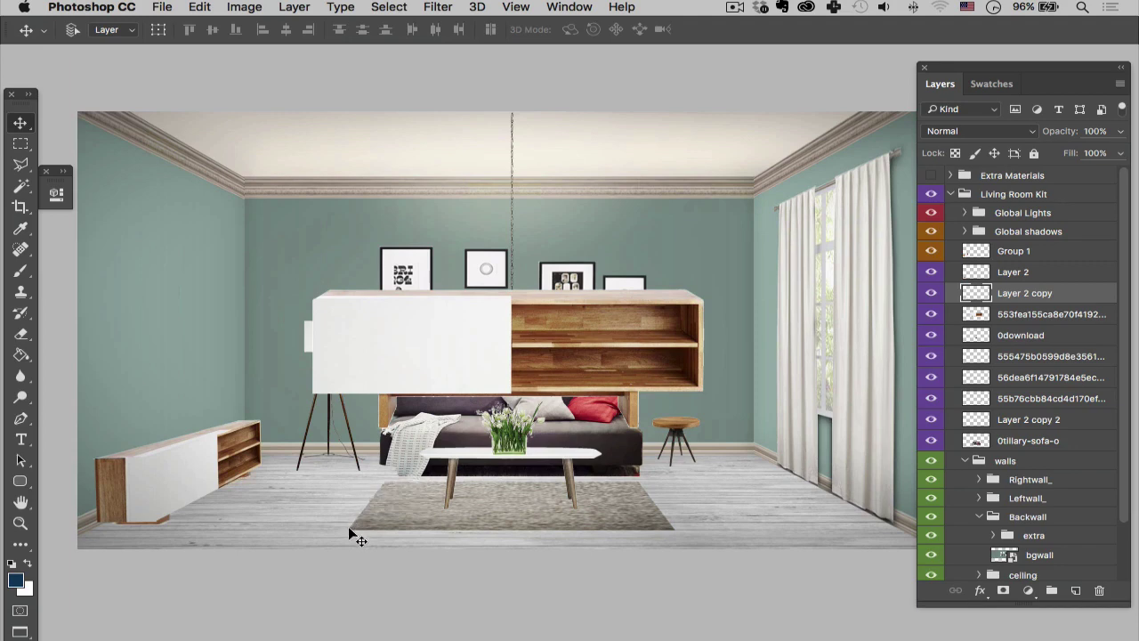
pyautogui.moveTo(296, 483); pyautogui.dragTo(319, 534)
# Step: Show the Extra Materials guides and draw a straight line from the vanishing point to the sideboard's near upper corner
pyautogui.click(933, 177)
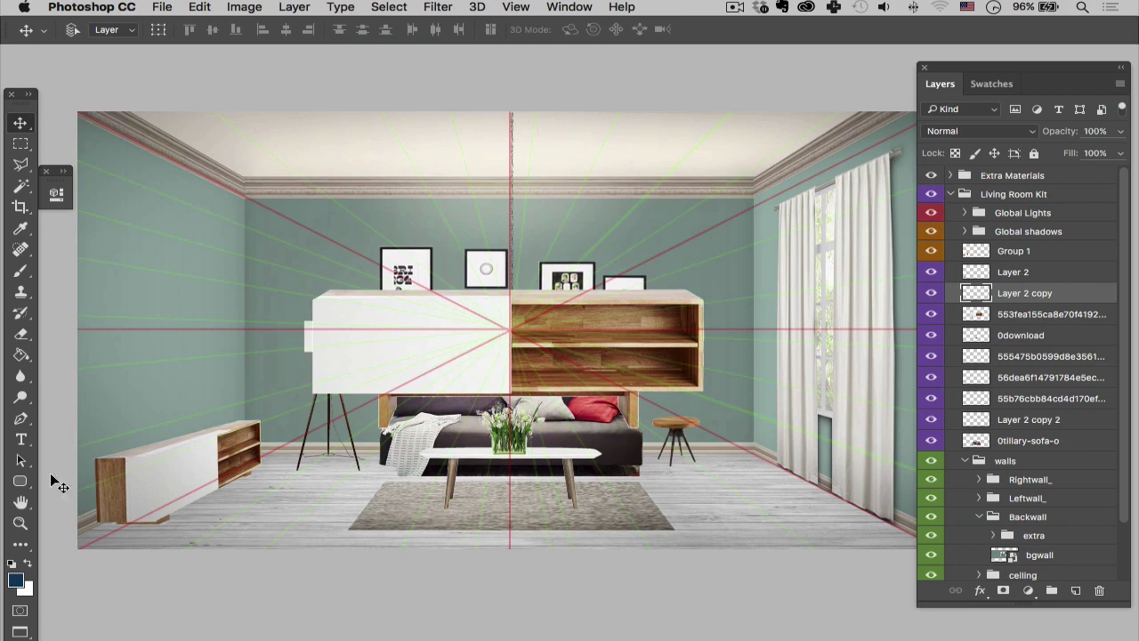
pyautogui.click(23, 481)
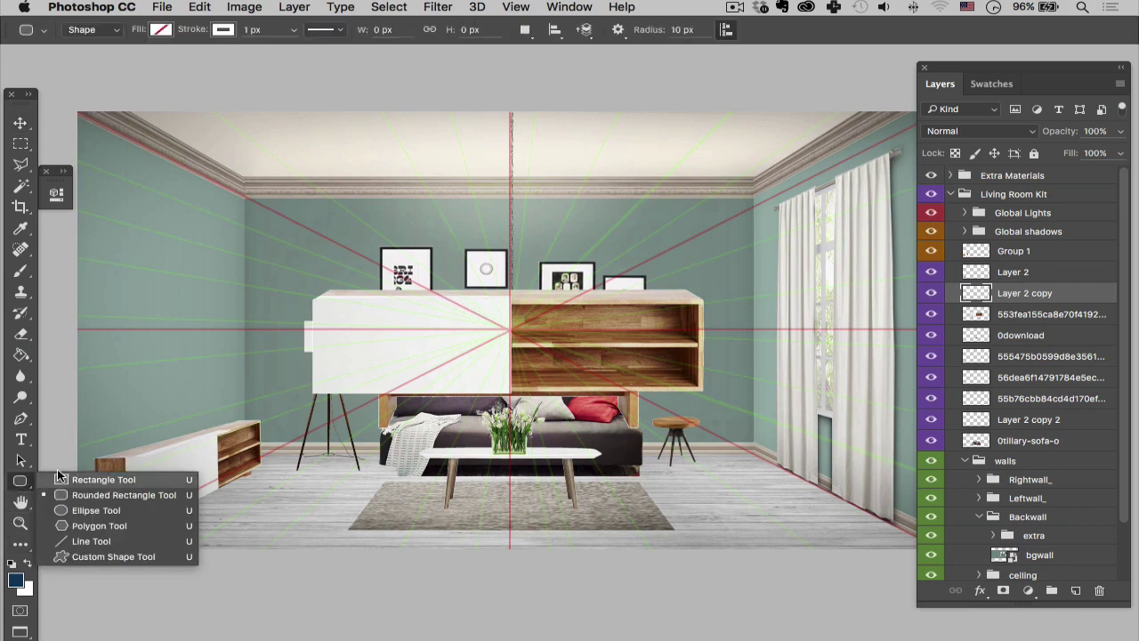
pyautogui.click(89, 543)
pyautogui.moveTo(510, 329); pyautogui.dragTo(94, 459)
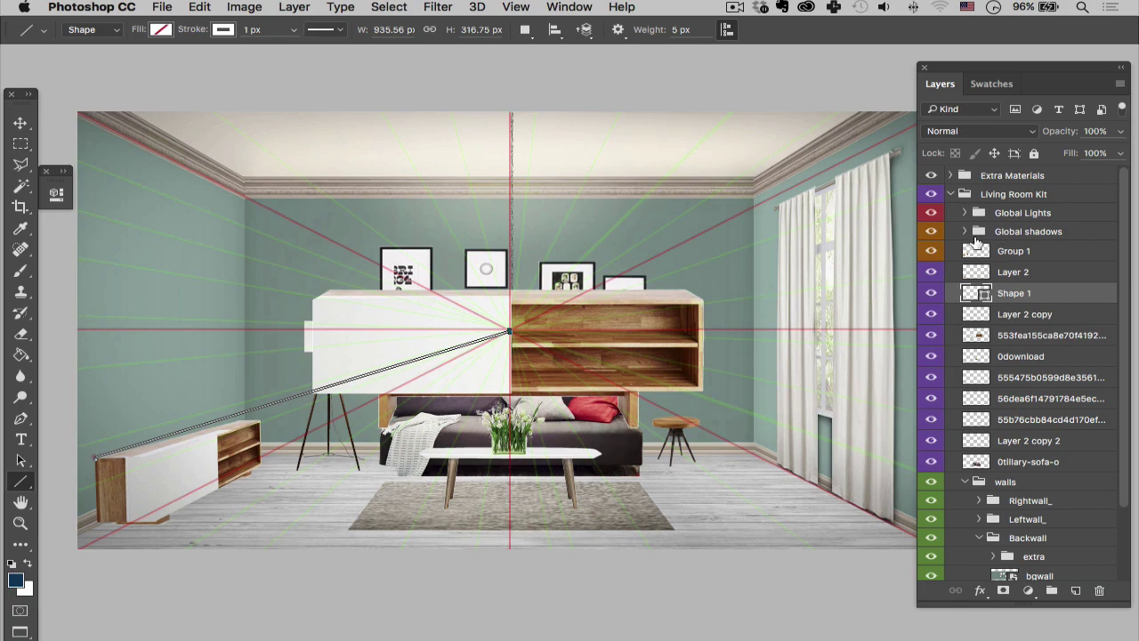
# Step: Delete the perspective check line and hide the Extra Materials guides
pyautogui.moveTo(1016, 293); pyautogui.dragTo(1100, 590)
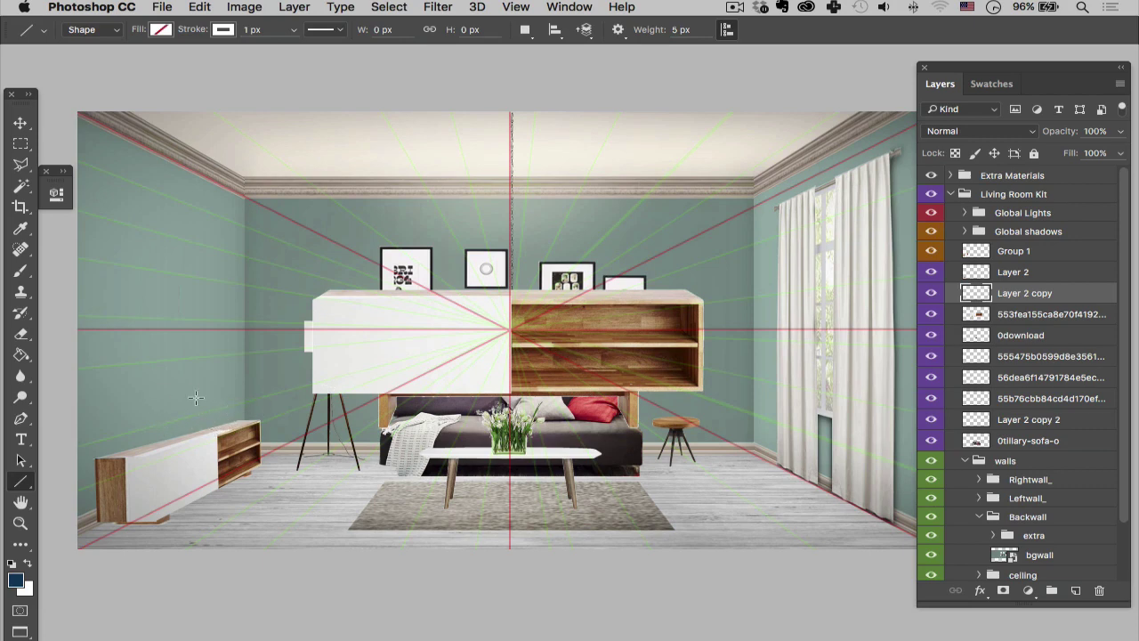
pyautogui.click(734, 6)
pyautogui.click(739, 61)
pyautogui.click(930, 176)
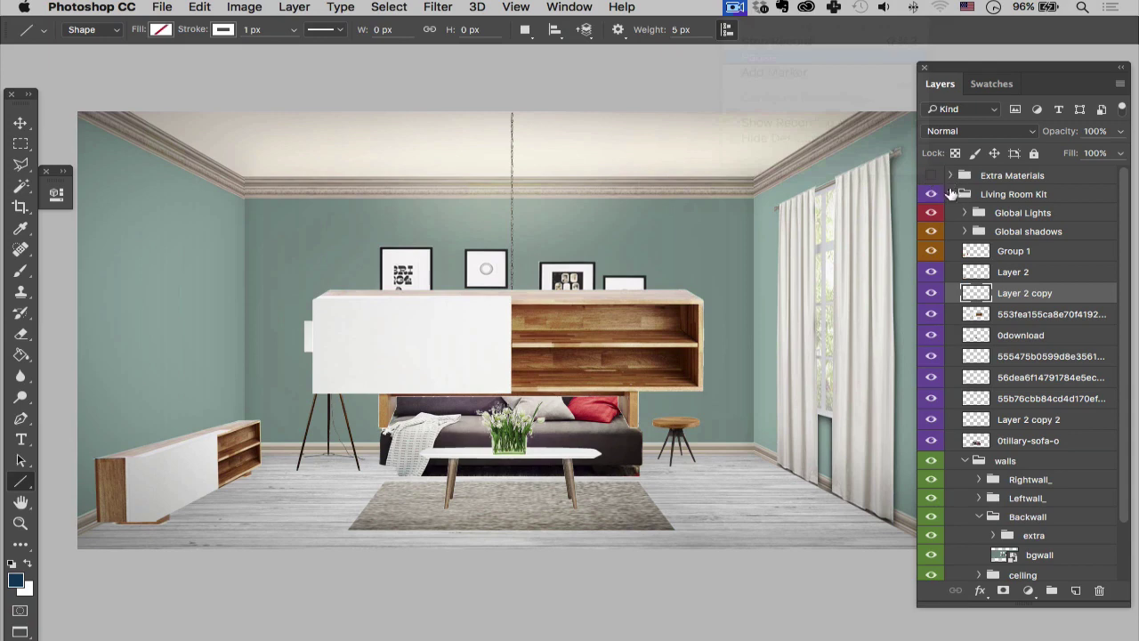
# Step: Merge Group 1 and the two leg layers into a single sideboard layer, and delete the front-view cabinet layer
pyautogui.click(931, 316)
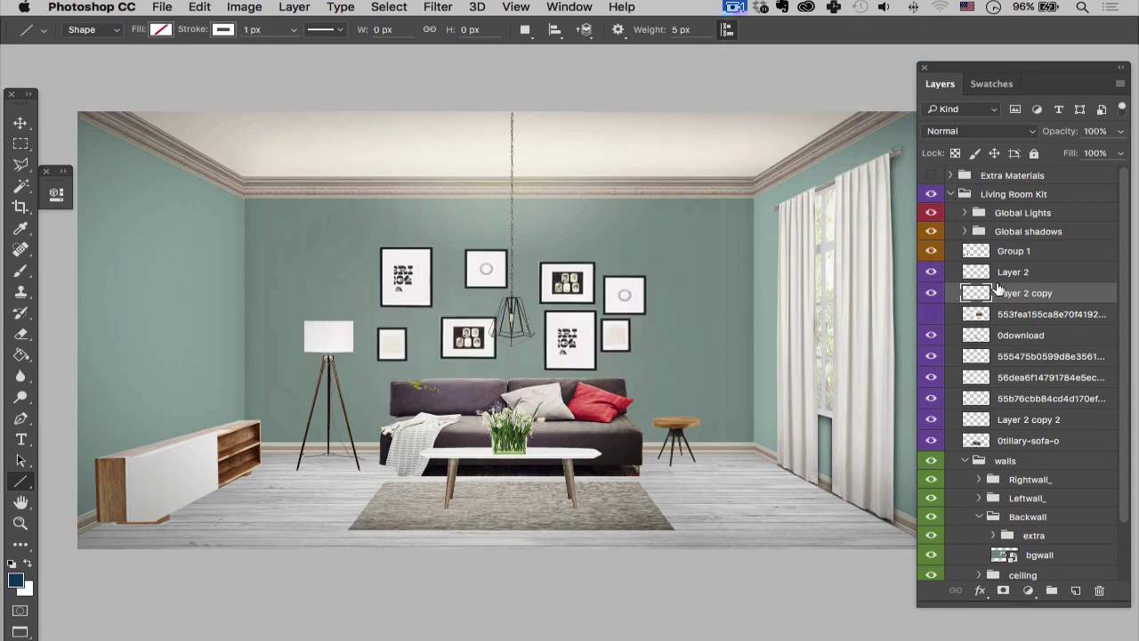
pyautogui.click(1010, 253)
pyautogui.rightClick(1013, 253)
pyautogui.click(1031, 283)
pyautogui.keyDown('shift'); pyautogui.click(1028, 299); pyautogui.keyUp('shift')
pyautogui.rightClick(1027, 297)
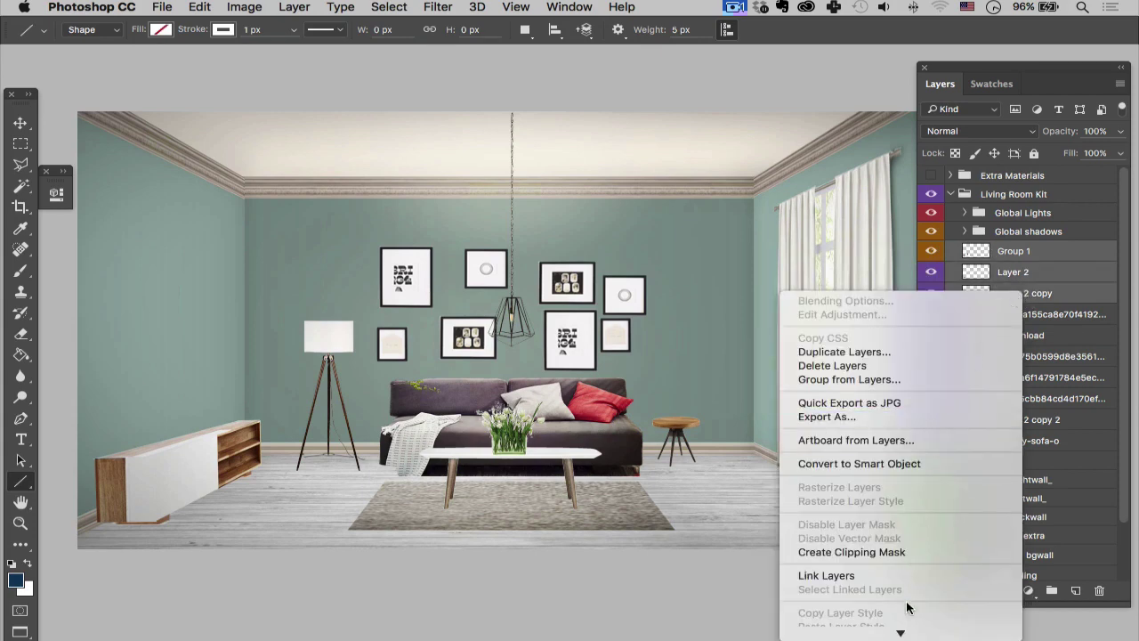
pyautogui.click(854, 504)
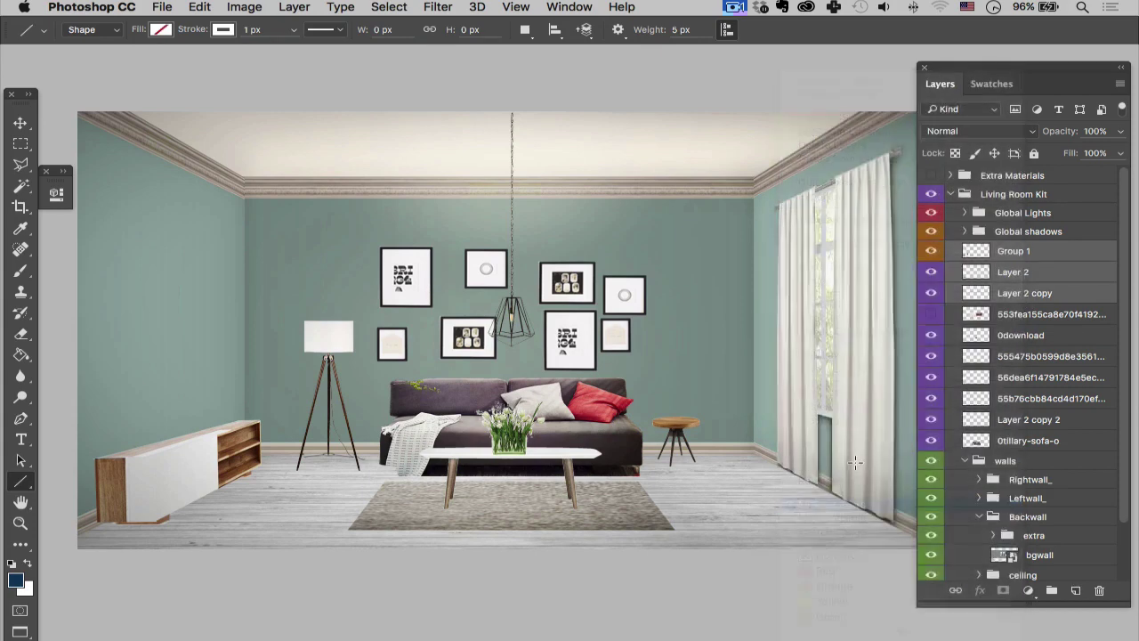
pyautogui.moveTo(1024, 277); pyautogui.dragTo(1100, 592)
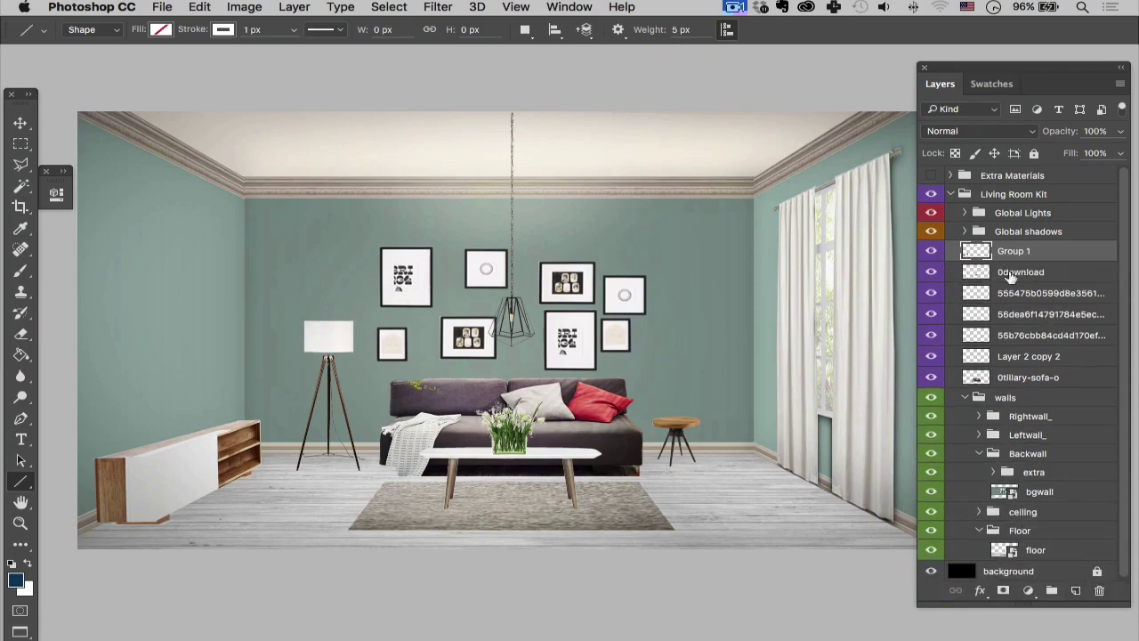